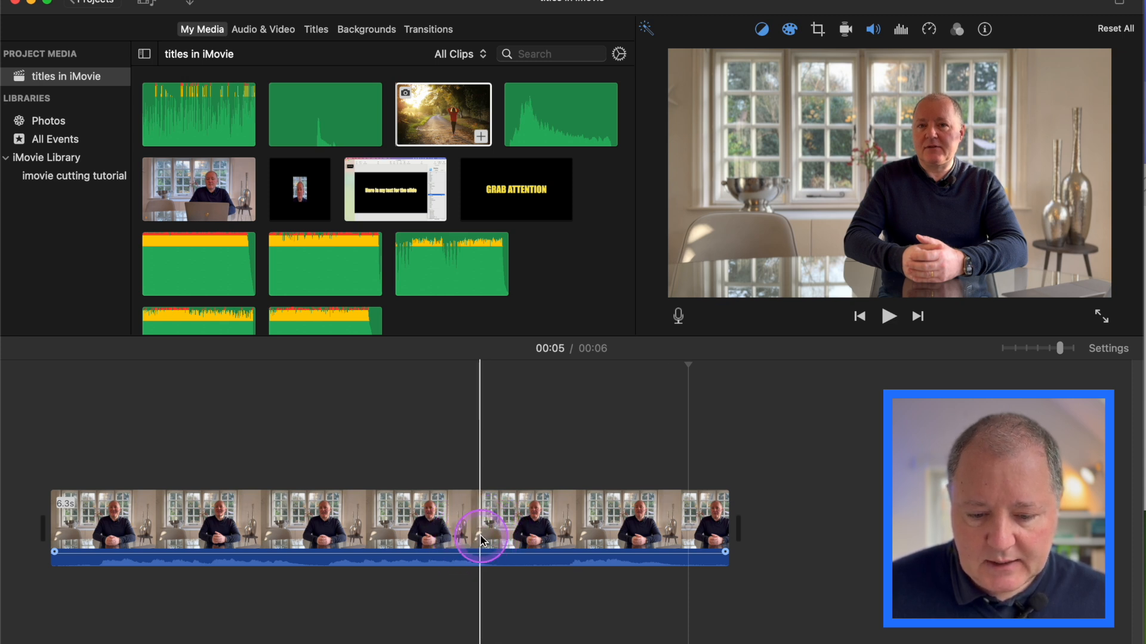
- Split the timeline clip at about 4 seconds and again shortly after, and delete the short section between the cuts
{"action": "left_click", "coordinate": [481, 540]}
{"action": "key", "text": "super+b"}
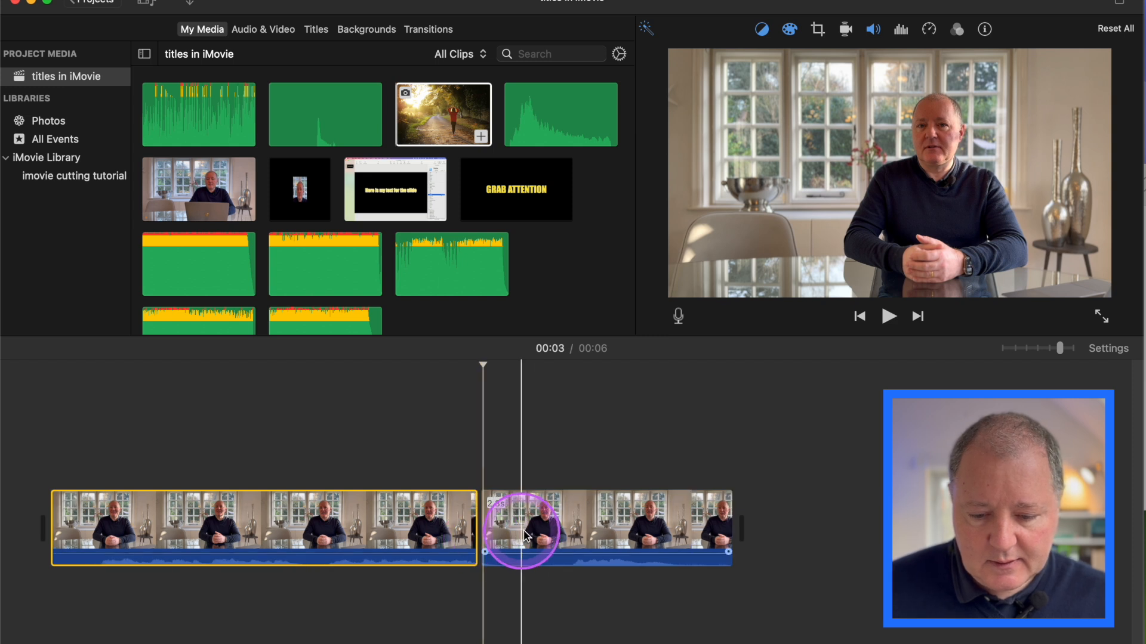
{"action": "left_click", "coordinate": [573, 547]}
{"action": "key", "text": "super+b"}
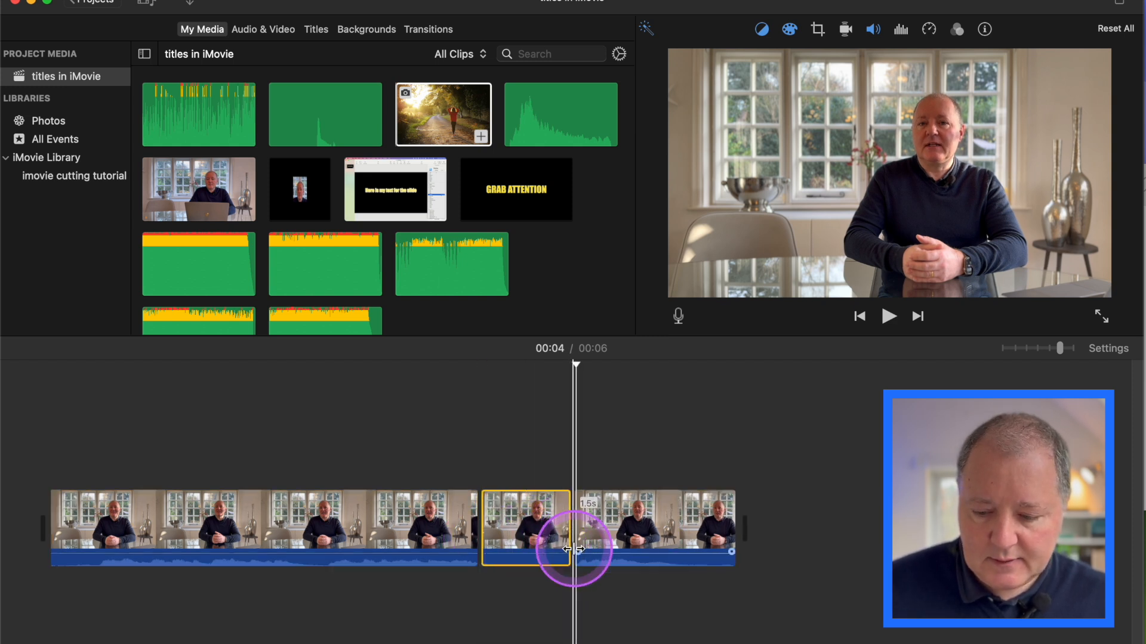
{"action": "key", "text": "Delete"}
- Play back the end of the first clip into the second several times to check the jump cut
{"action": "left_click", "coordinate": [450, 552]}
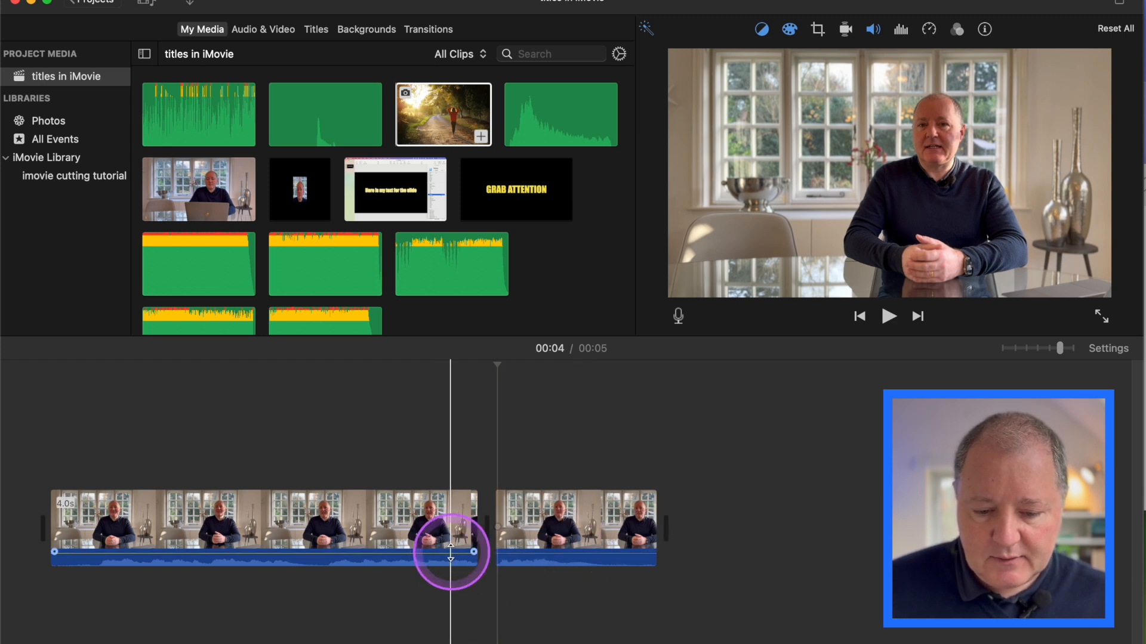
{"action": "key", "text": "space"}
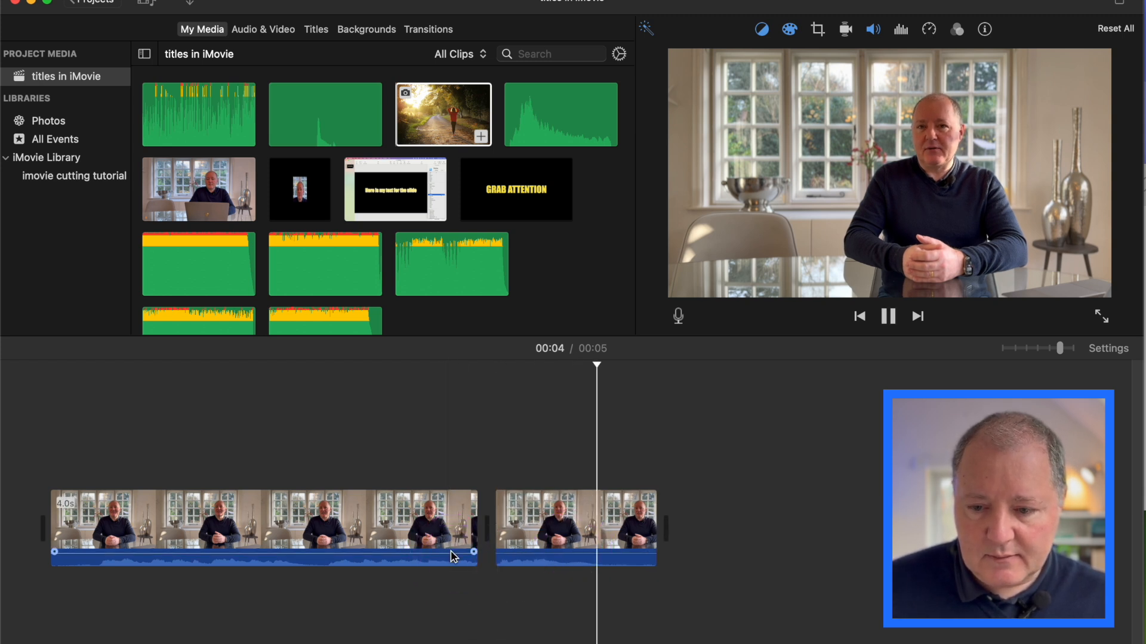
{"action": "left_click", "coordinate": [421, 527]}
{"action": "key", "text": "space"}
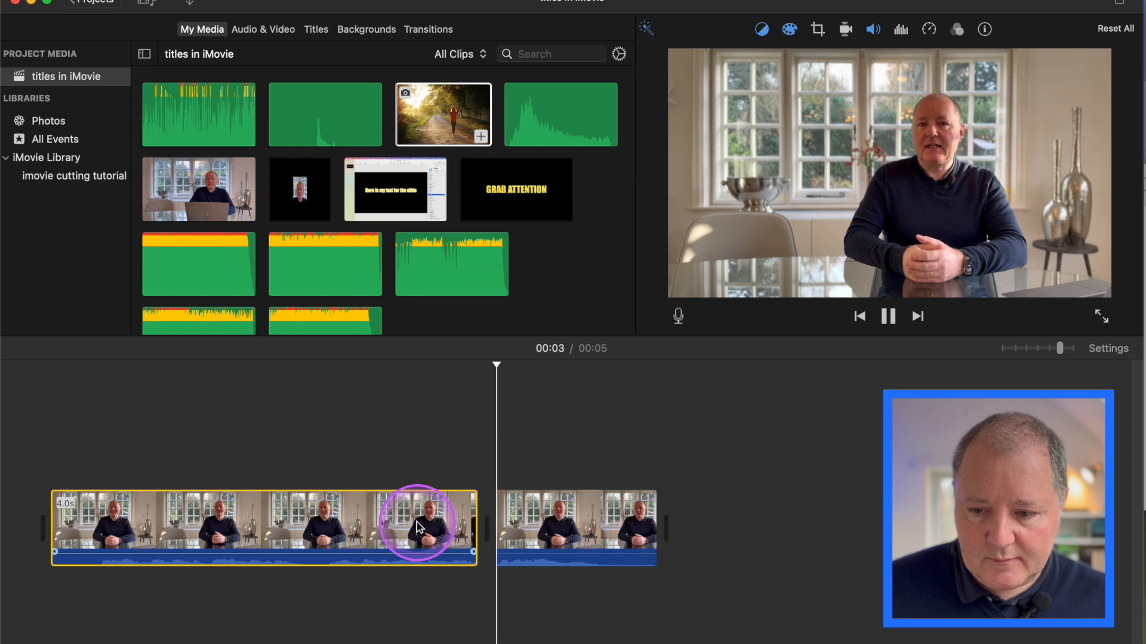
{"action": "left_click", "coordinate": [431, 537]}
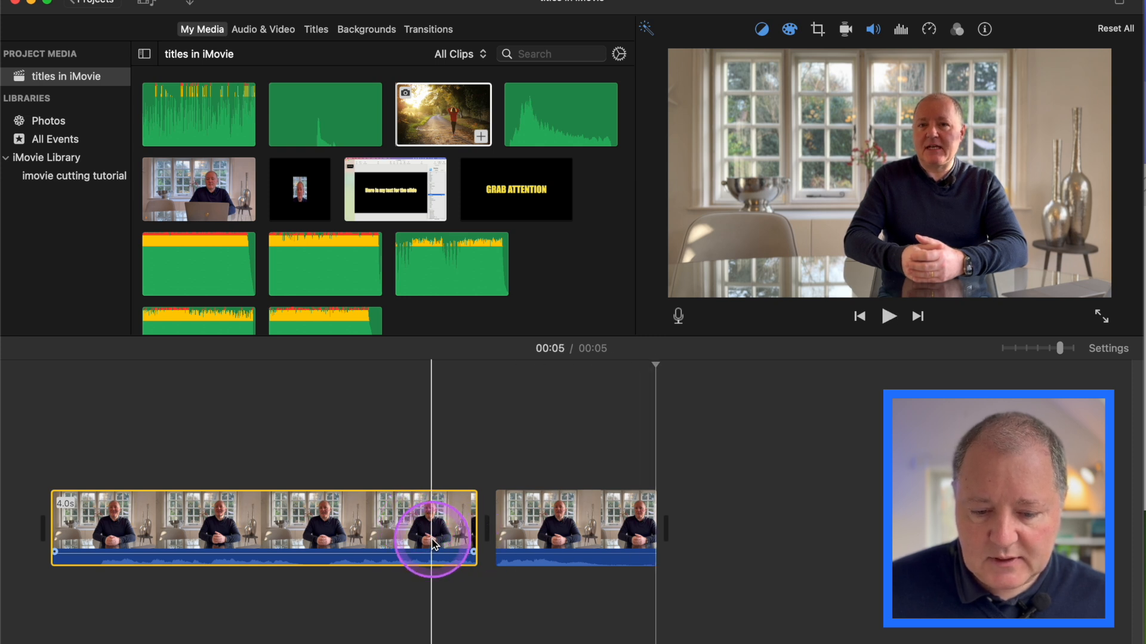
{"action": "key", "text": "space"}
{"action": "key", "text": "space"}
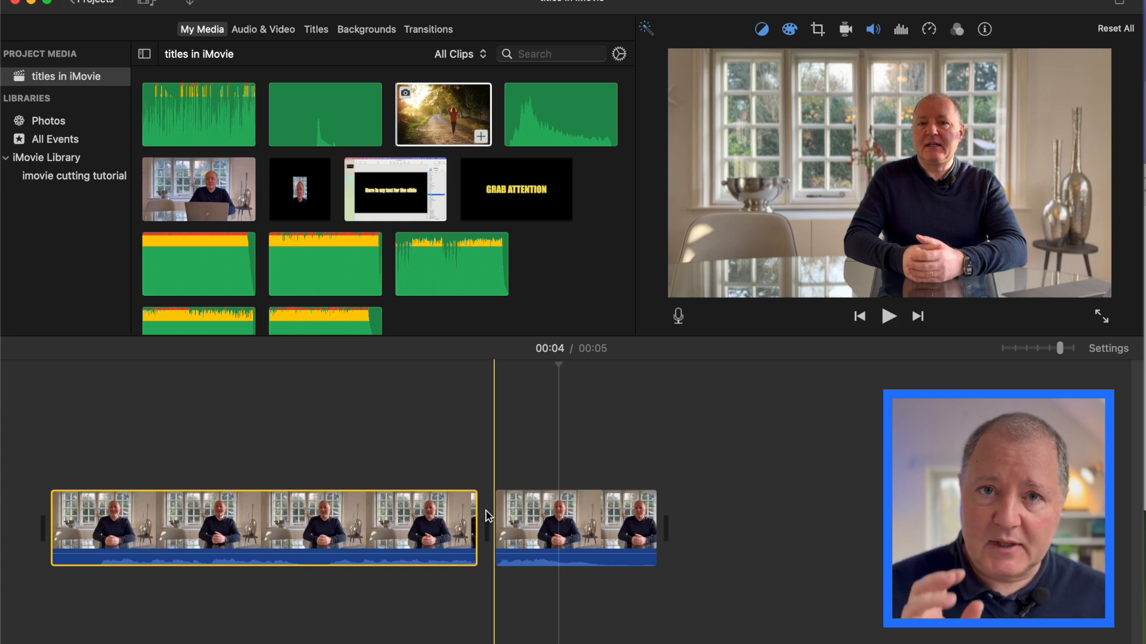
- Crop the second clip with Crop to Fill to a slightly tighter frame around the speaker, and play across the cut
{"action": "left_click", "coordinate": [512, 517]}
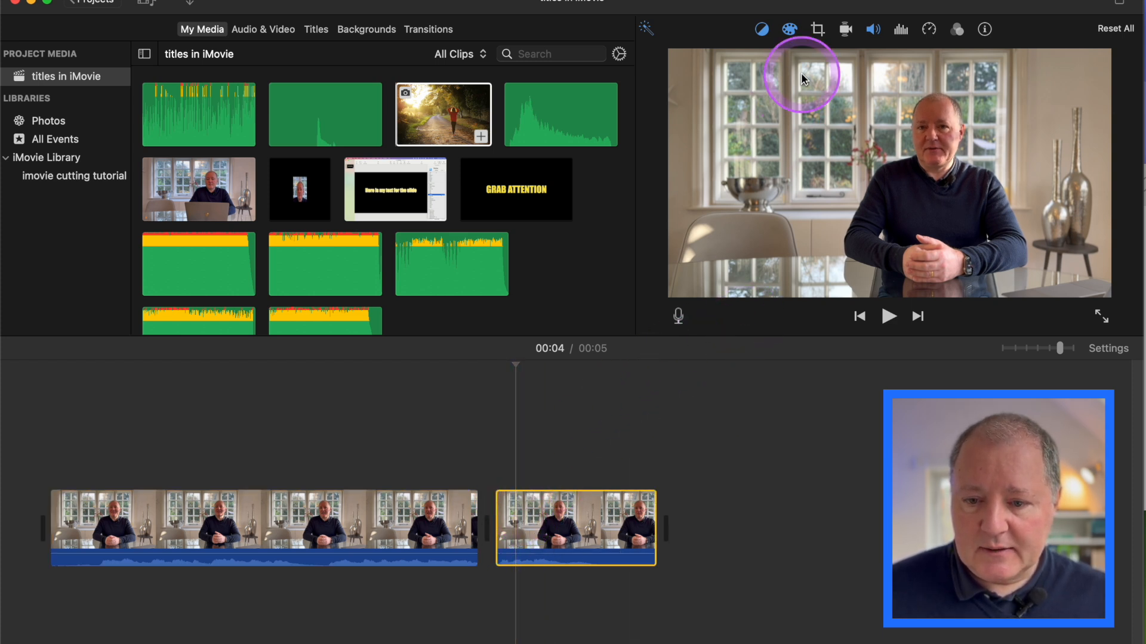
{"action": "left_click", "coordinate": [821, 36]}
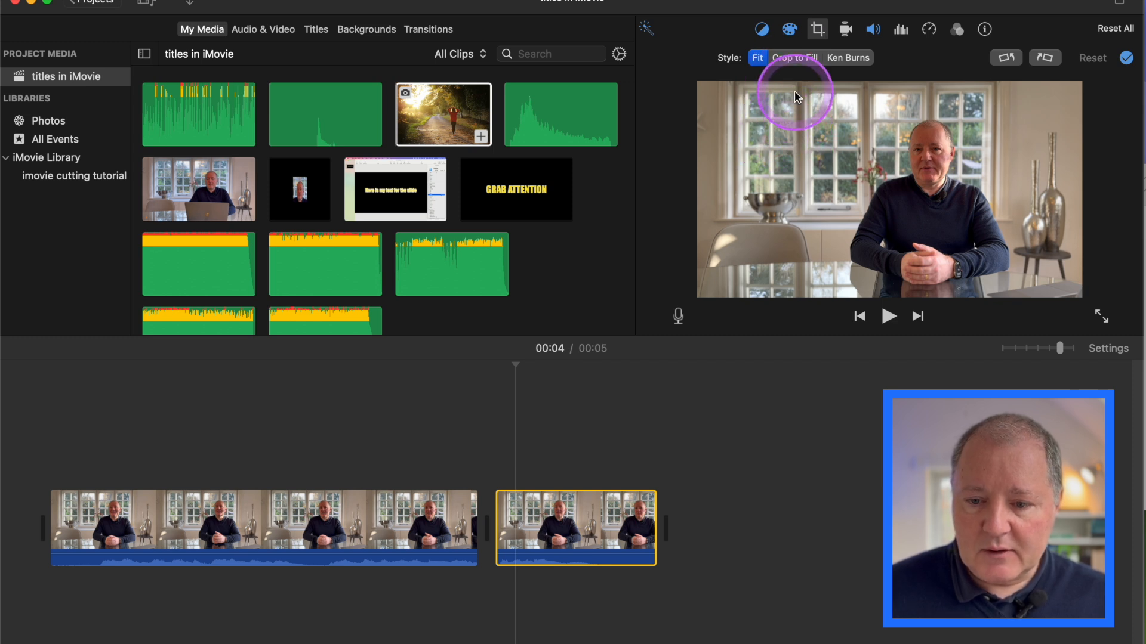
{"action": "left_click", "coordinate": [794, 58]}
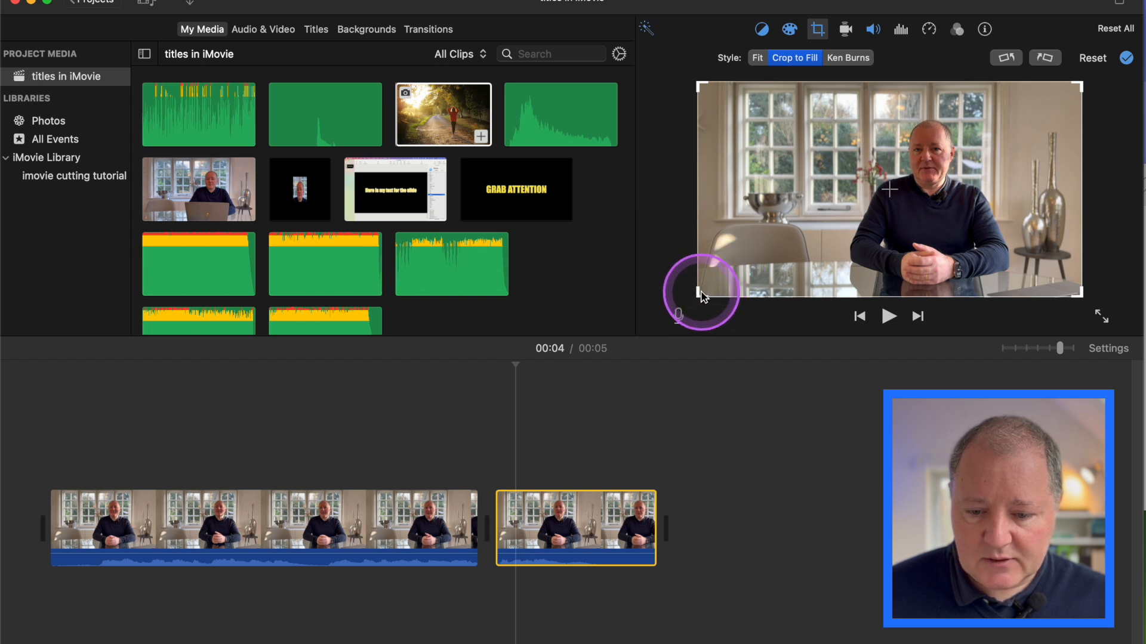
{"action": "left_click_drag", "start_coordinate": [700, 292], "coordinate": [717, 281]}
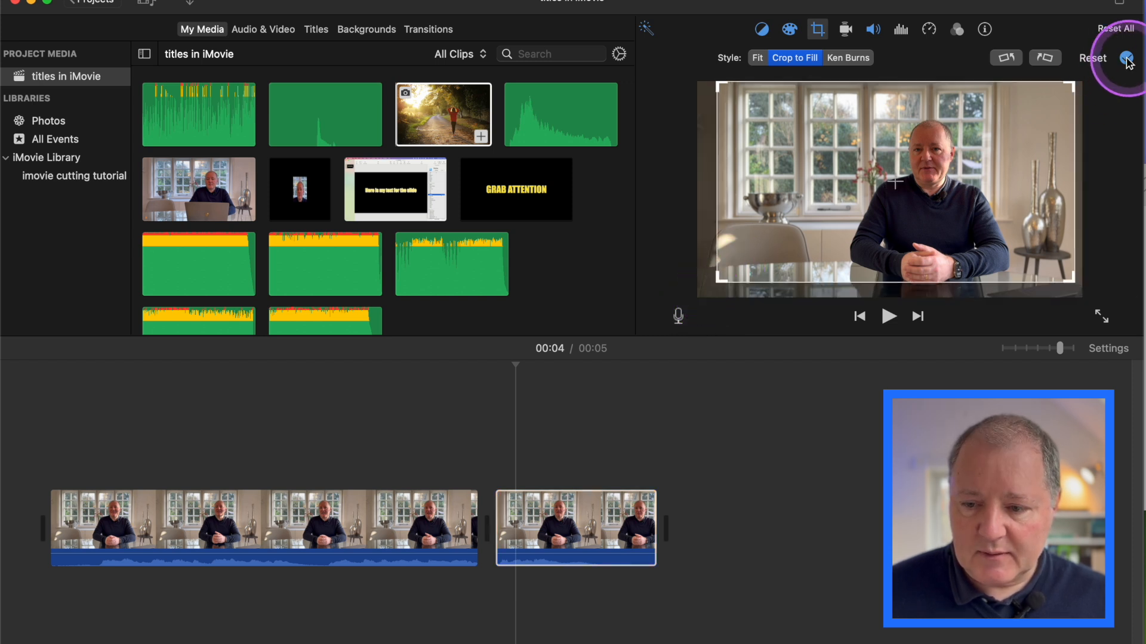
{"action": "left_click", "coordinate": [1126, 57]}
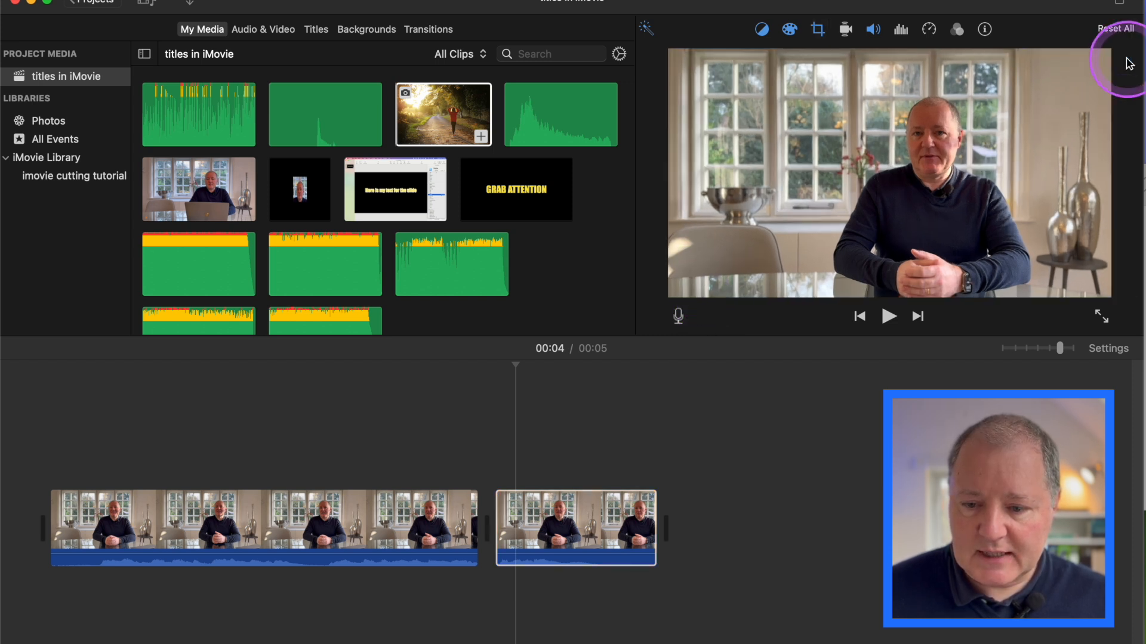
{"action": "left_click", "coordinate": [451, 520]}
{"action": "key", "text": "space"}
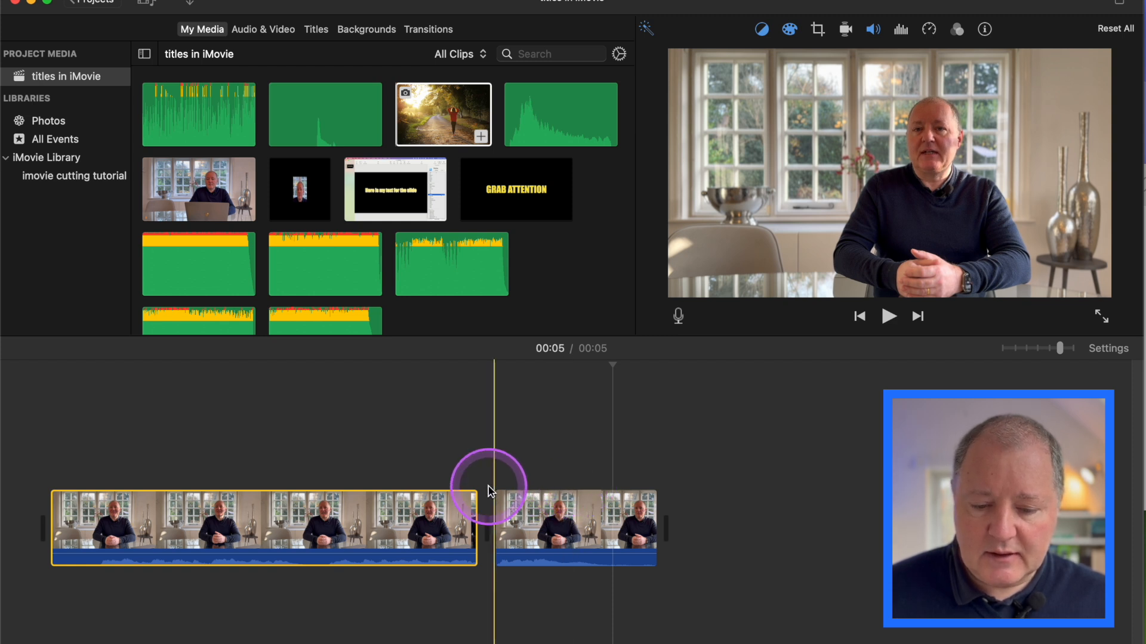
- Tighten the second clip's crop to a close-up of the speaker's head and shoulders, with the speaker near the frame's centre
{"action": "left_click", "coordinate": [527, 519]}
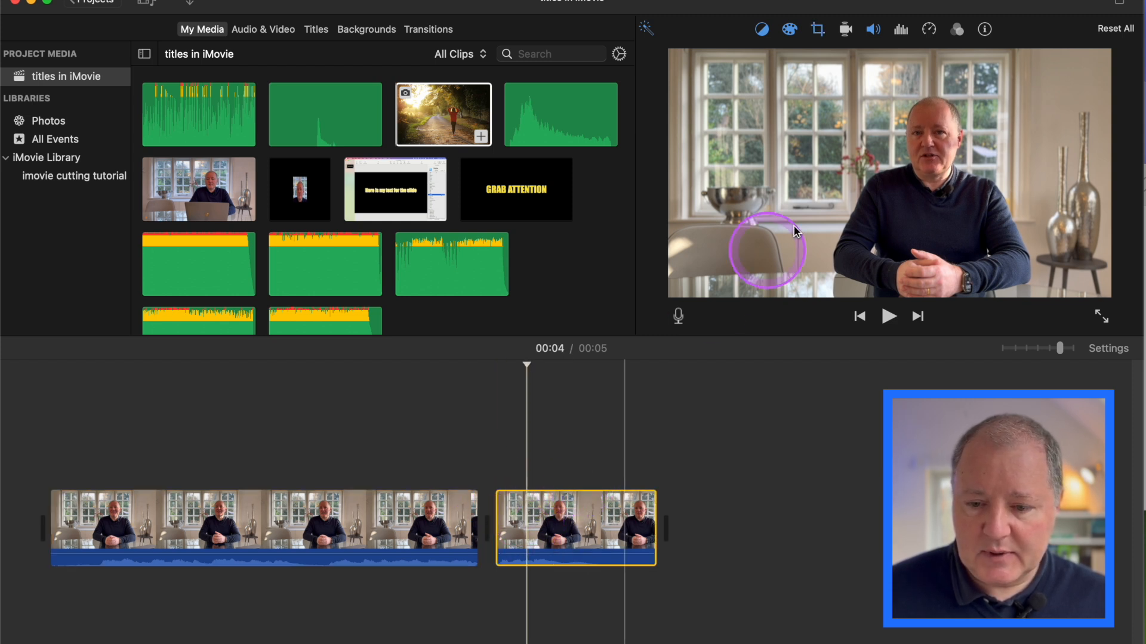
{"action": "left_click", "coordinate": [817, 29]}
{"action": "left_click_drag", "start_coordinate": [717, 279], "coordinate": [776, 225]}
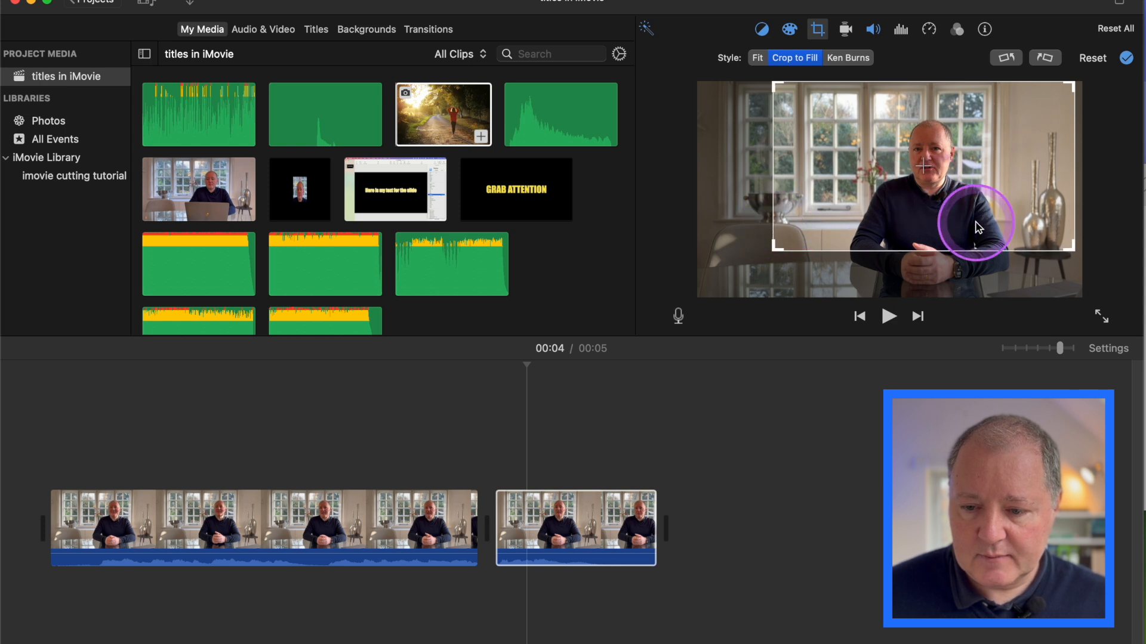
{"action": "left_click_drag", "start_coordinate": [1071, 247], "coordinate": [1043, 234]}
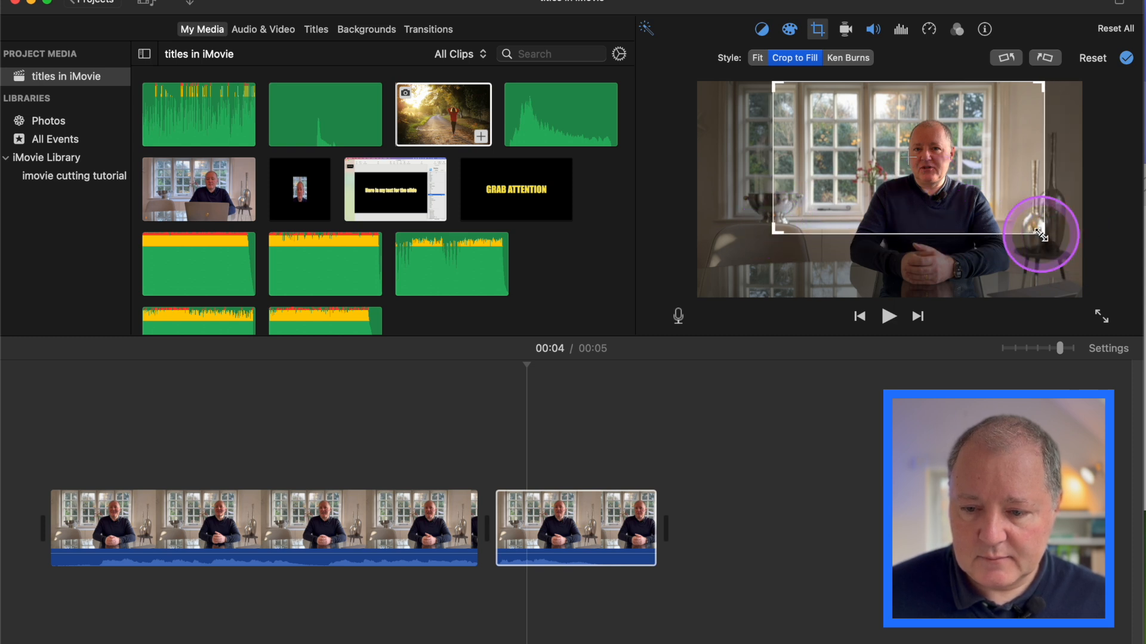
{"action": "left_click_drag", "start_coordinate": [885, 166], "coordinate": [905, 170]}
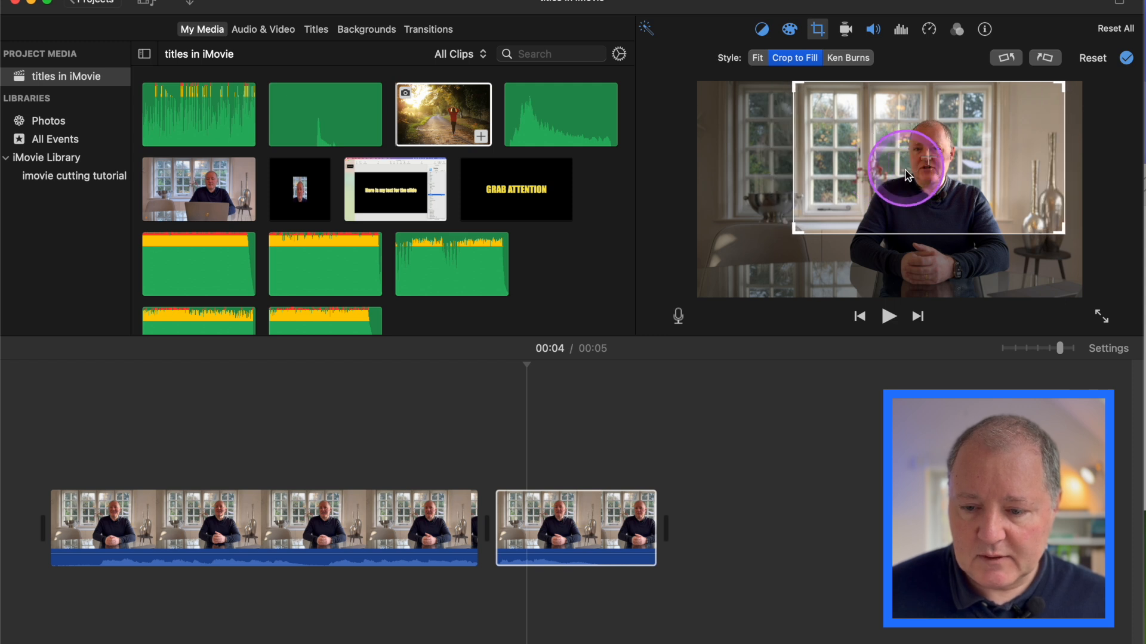
{"action": "left_click", "coordinate": [1126, 59]}
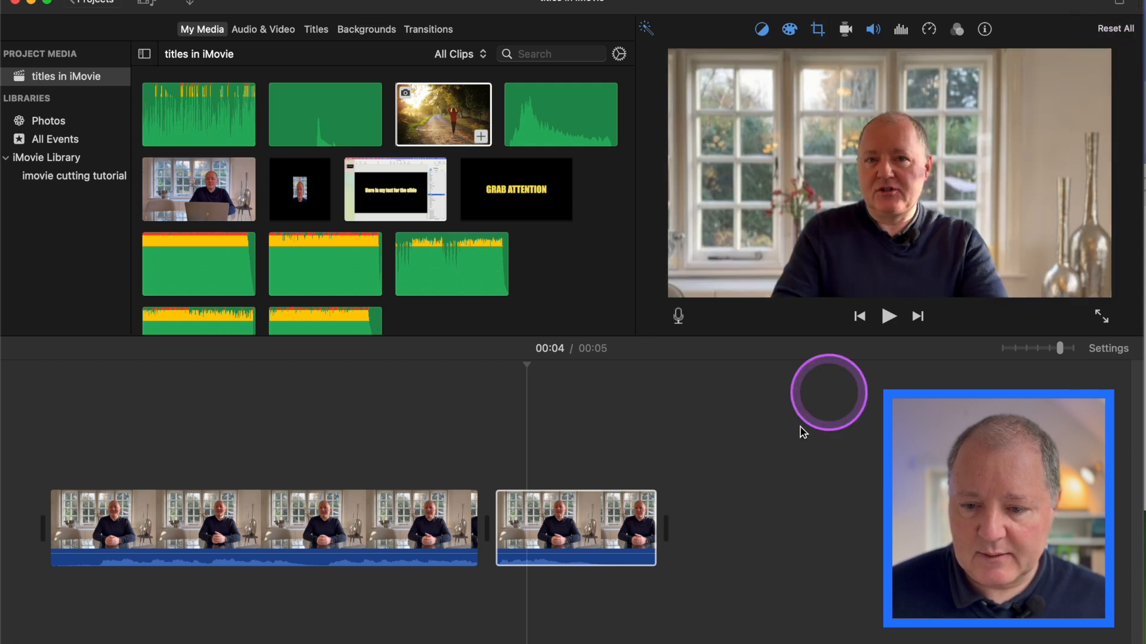
- Play the transition from the wide first clip into the close-up second clip to judge the strong zoom
{"action": "left_click", "coordinate": [442, 514]}
{"action": "key", "text": "space"}
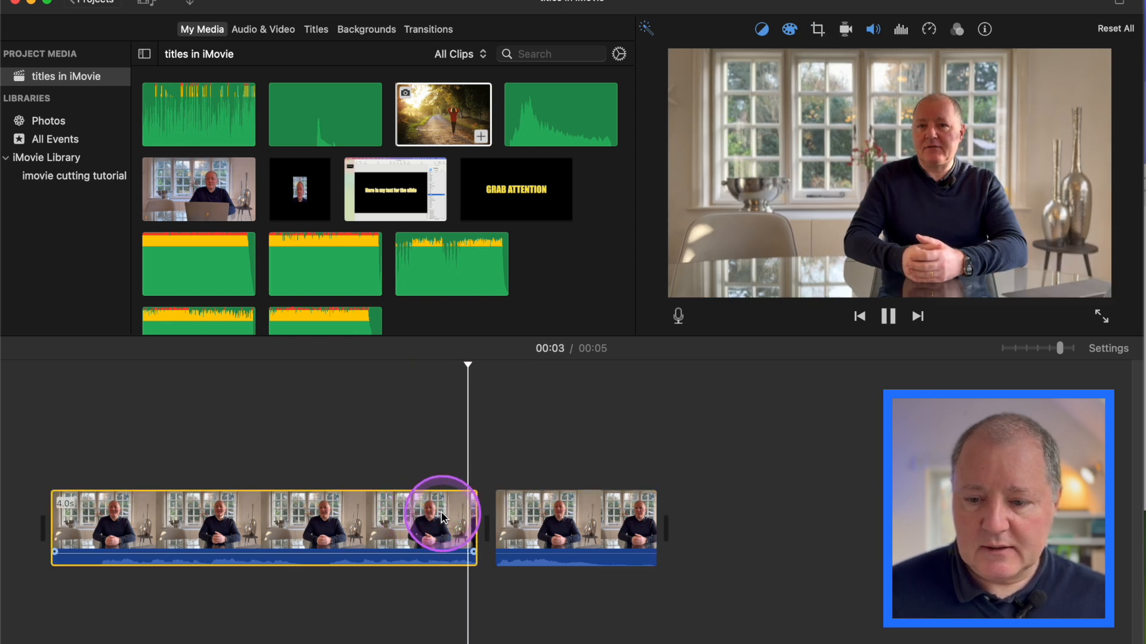
{"action": "key", "text": "space"}
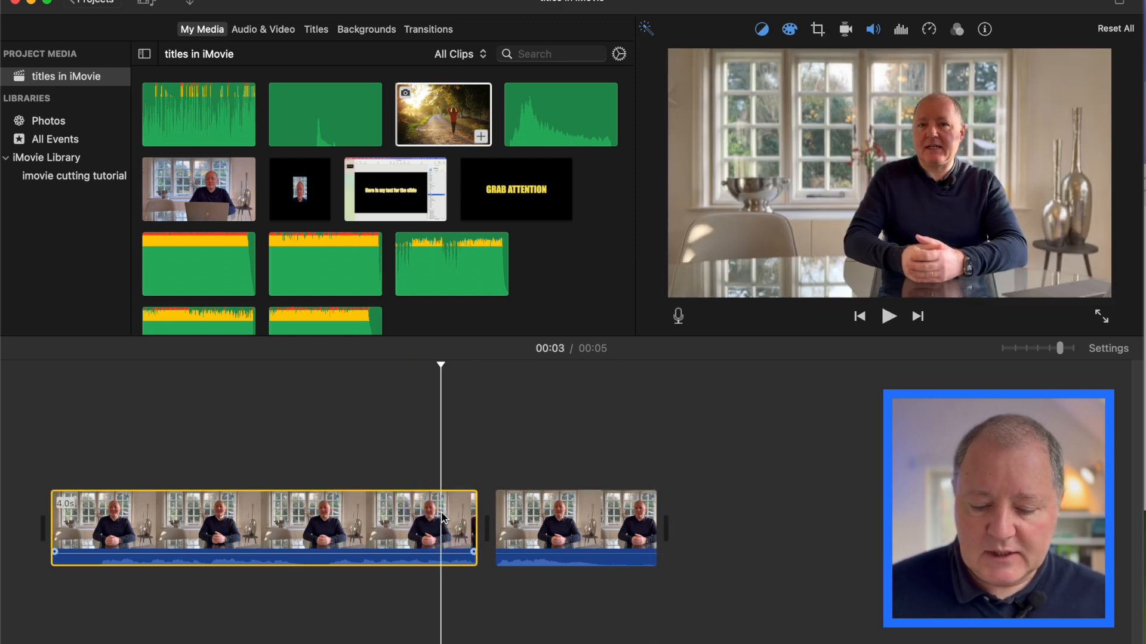
{"action": "key", "text": "space"}
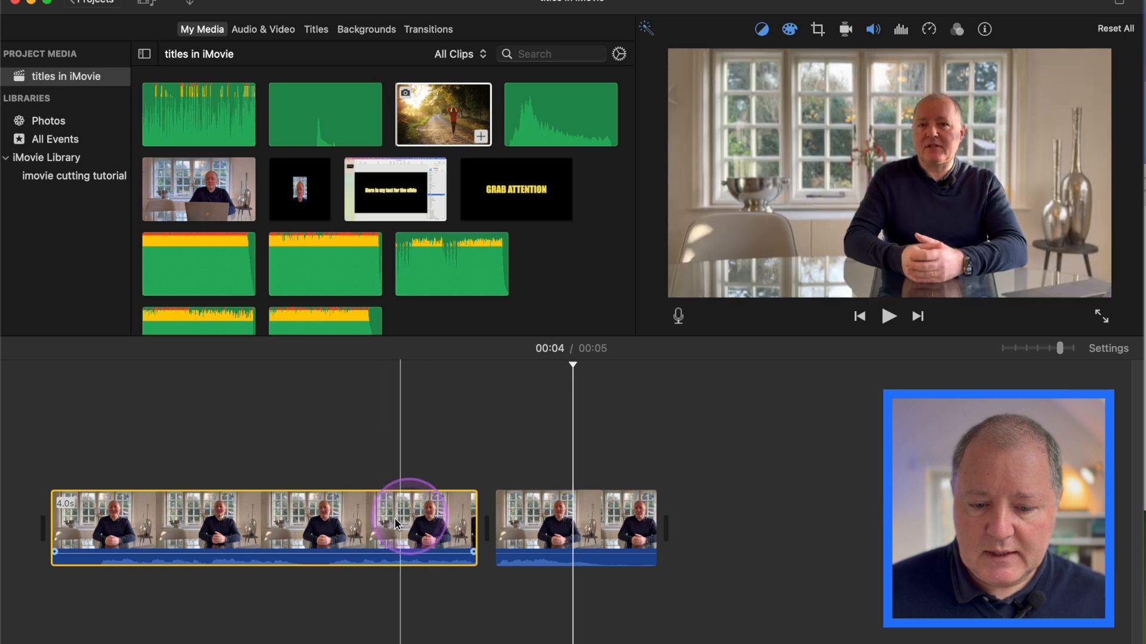
{"action": "key", "text": "space"}
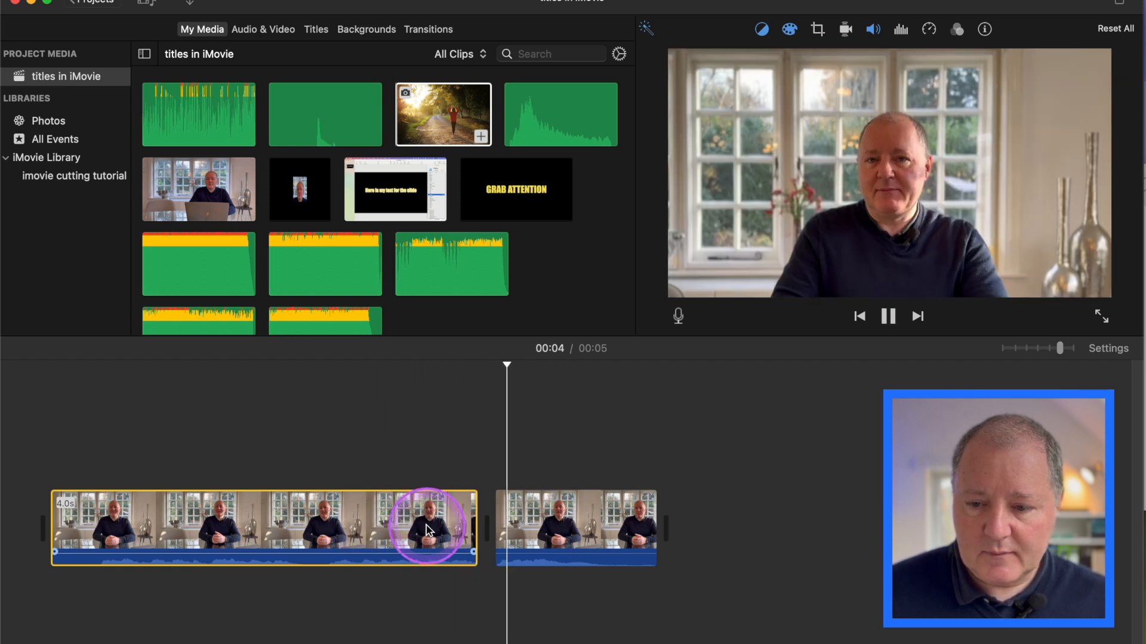
{"action": "key", "text": "space"}
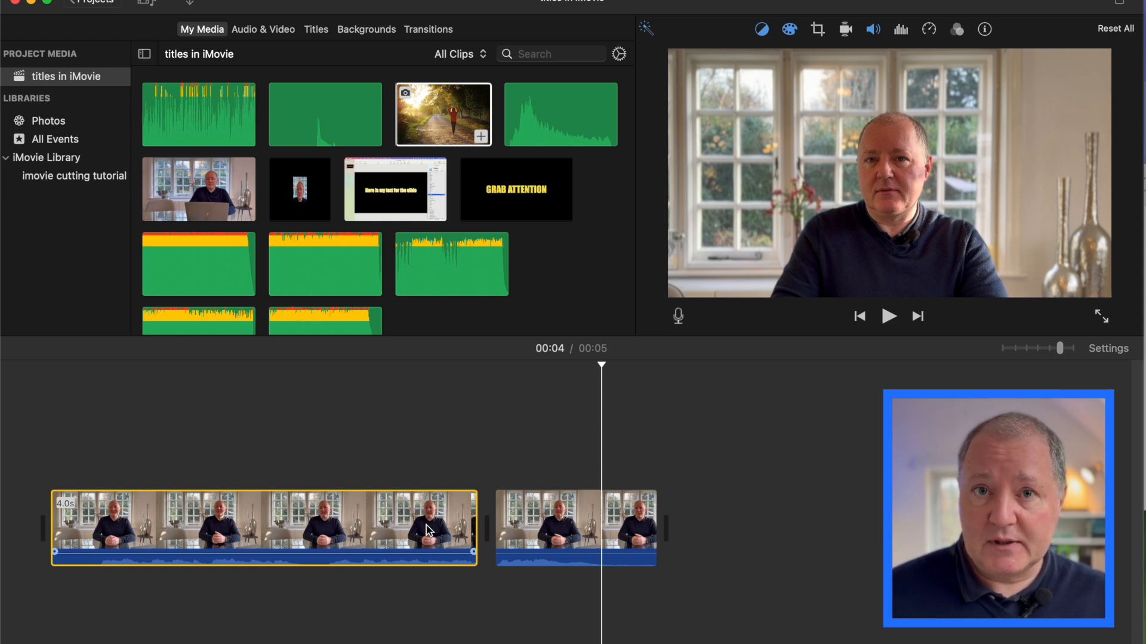
- Reset all adjustments on the second clip and apply Crop to Fill with a slightly tighter frame around the speaker
{"action": "left_click", "coordinate": [538, 513]}
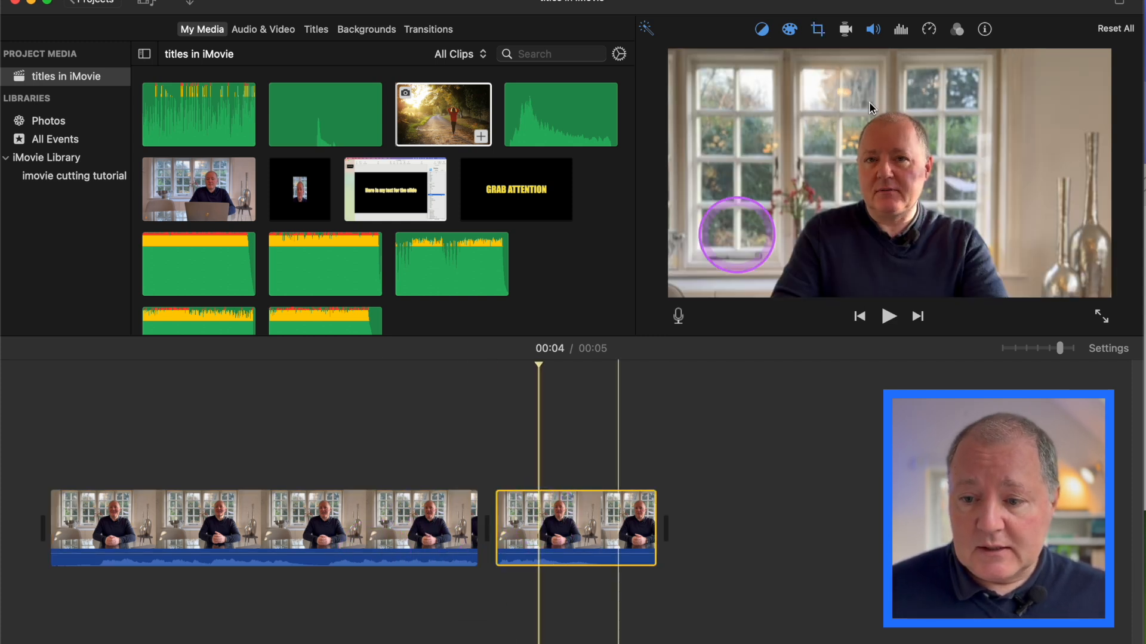
{"action": "left_click", "coordinate": [1115, 28]}
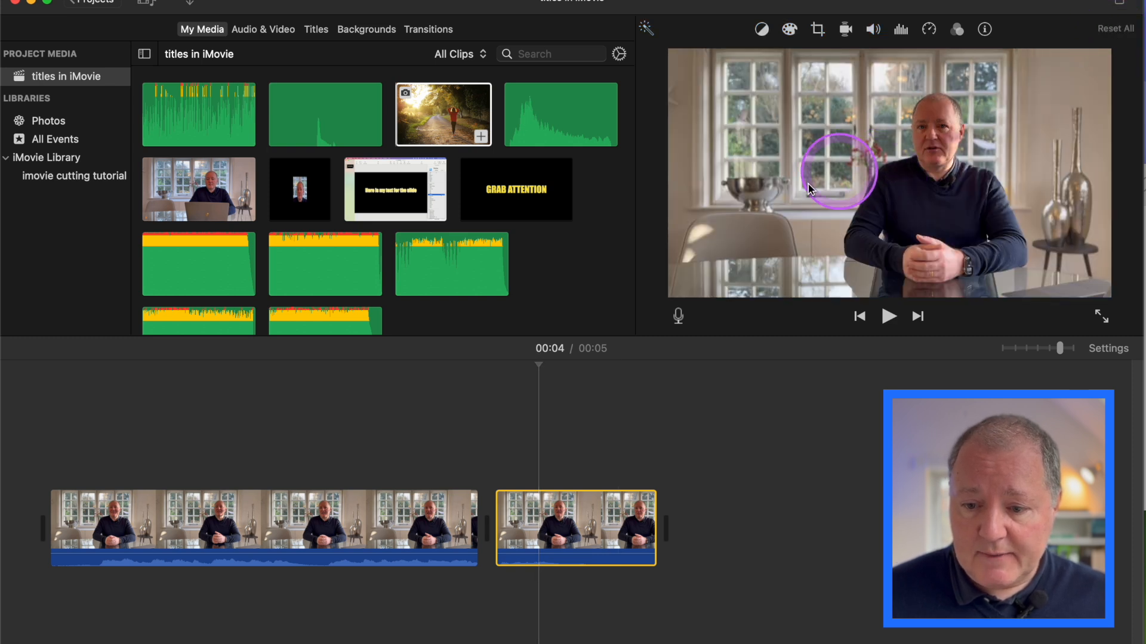
{"action": "left_click", "coordinate": [819, 32]}
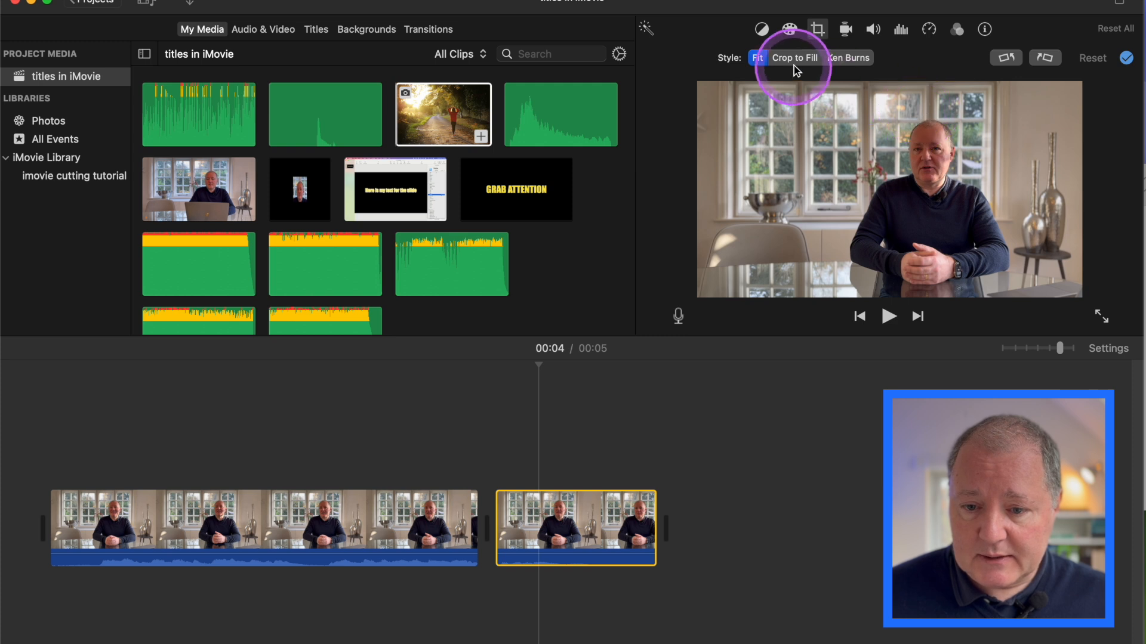
{"action": "left_click", "coordinate": [800, 60]}
{"action": "left_click_drag", "start_coordinate": [698, 294], "coordinate": [708, 284]}
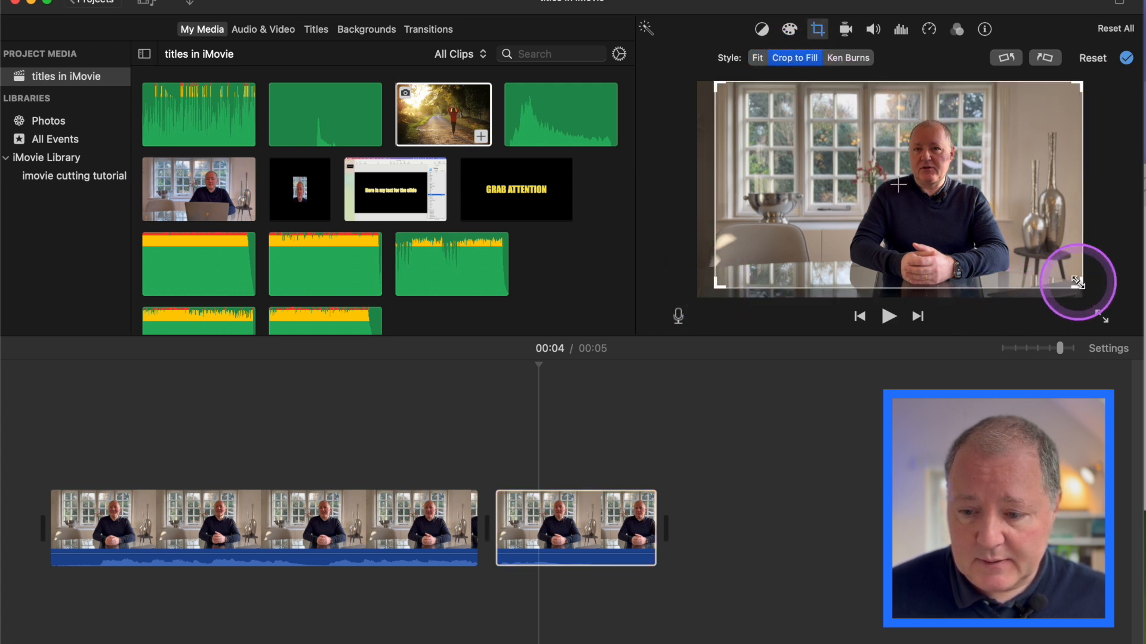
{"action": "left_click_drag", "start_coordinate": [1078, 283], "coordinate": [1066, 279]}
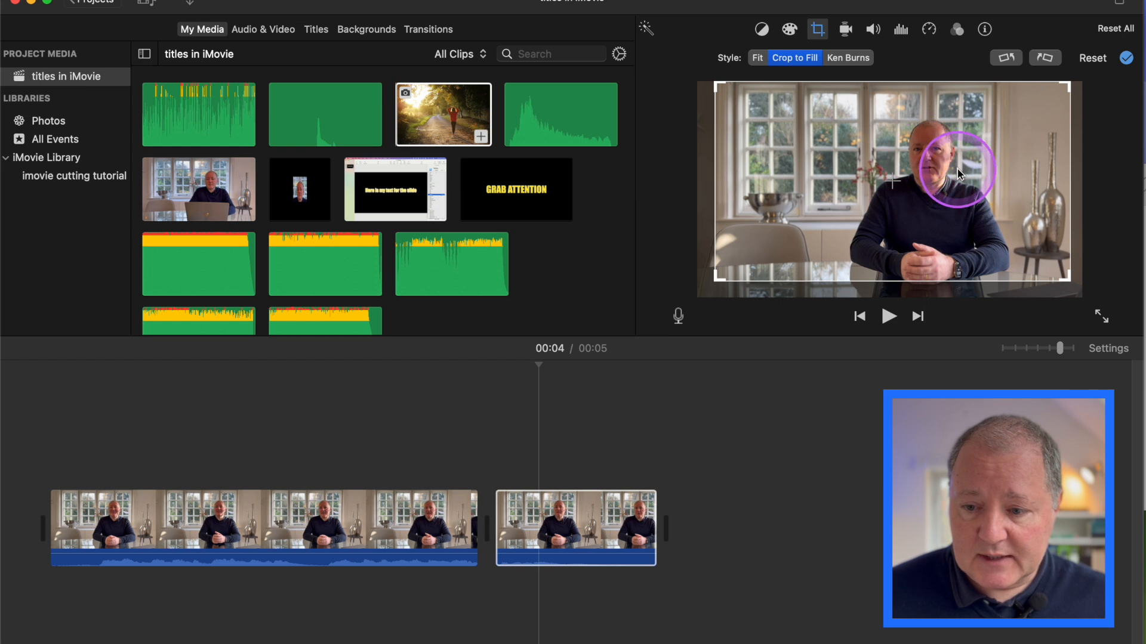
{"action": "left_click", "coordinate": [1126, 58]}
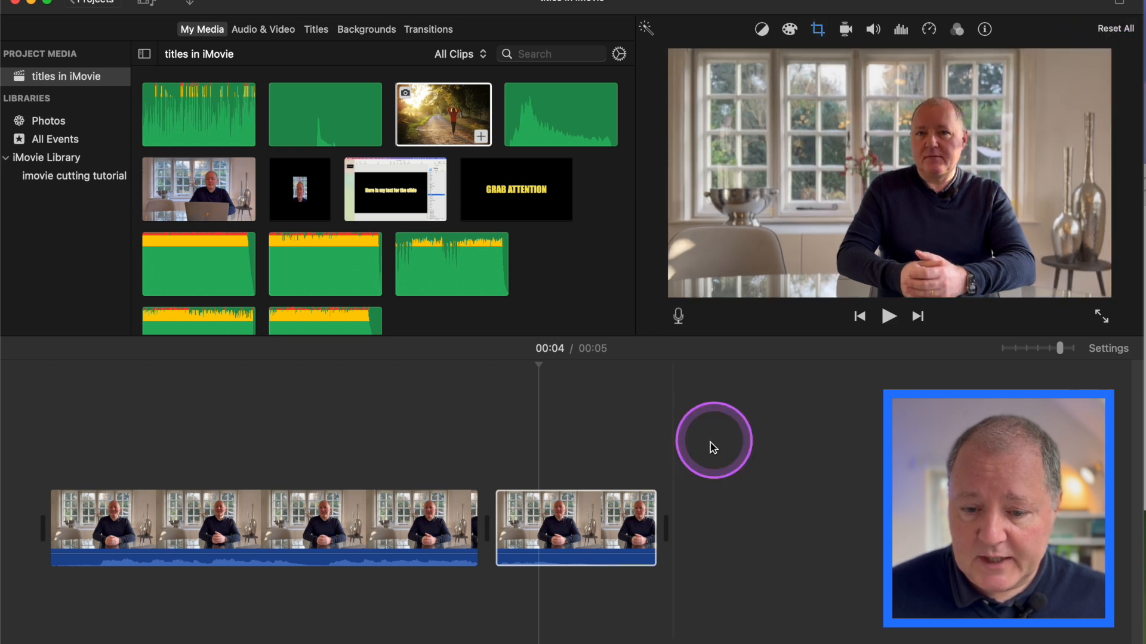
- Play across the cut twice to check how the slightly cropped second clip follows the first clip
{"action": "left_click", "coordinate": [450, 507]}
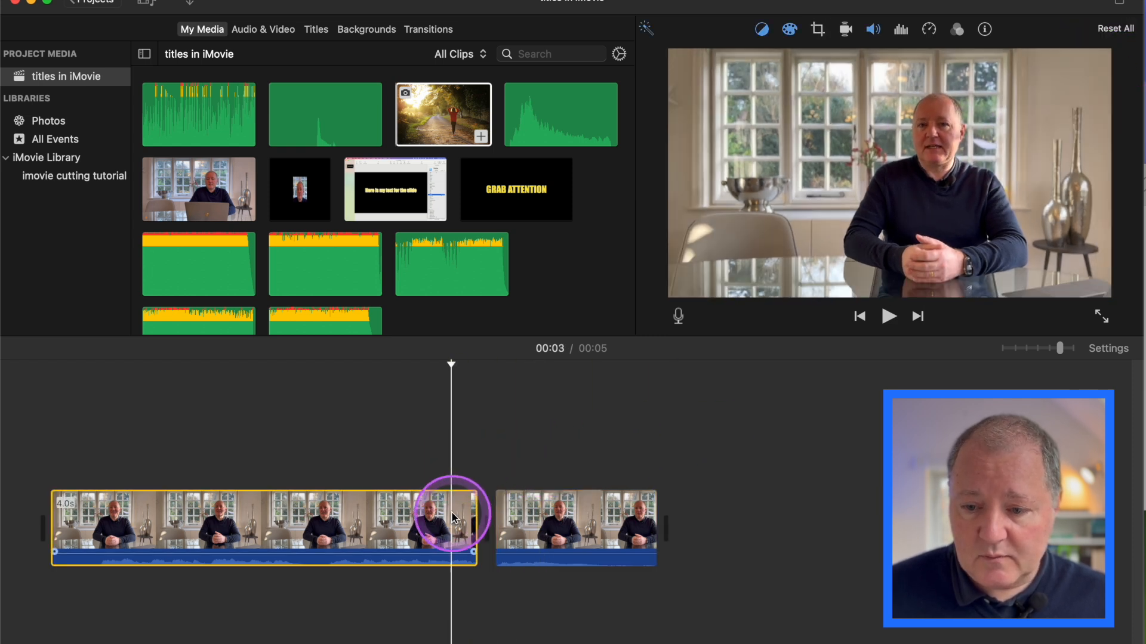
{"action": "key", "text": "space"}
{"action": "key", "text": "space"}
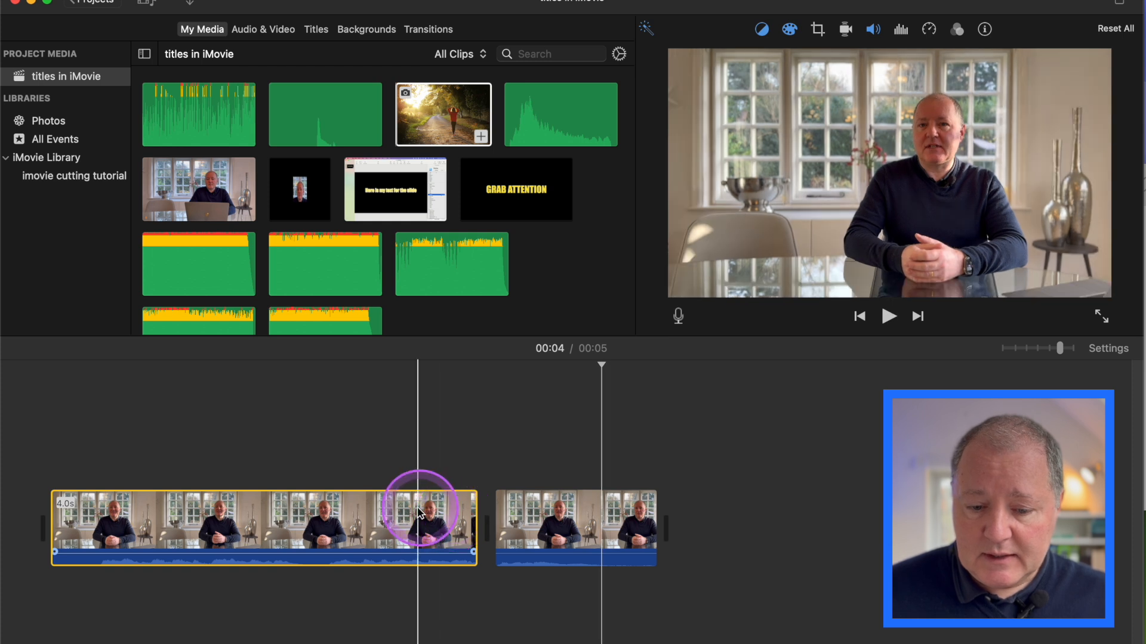
{"action": "key", "text": "space"}
{"action": "key", "text": "space"}
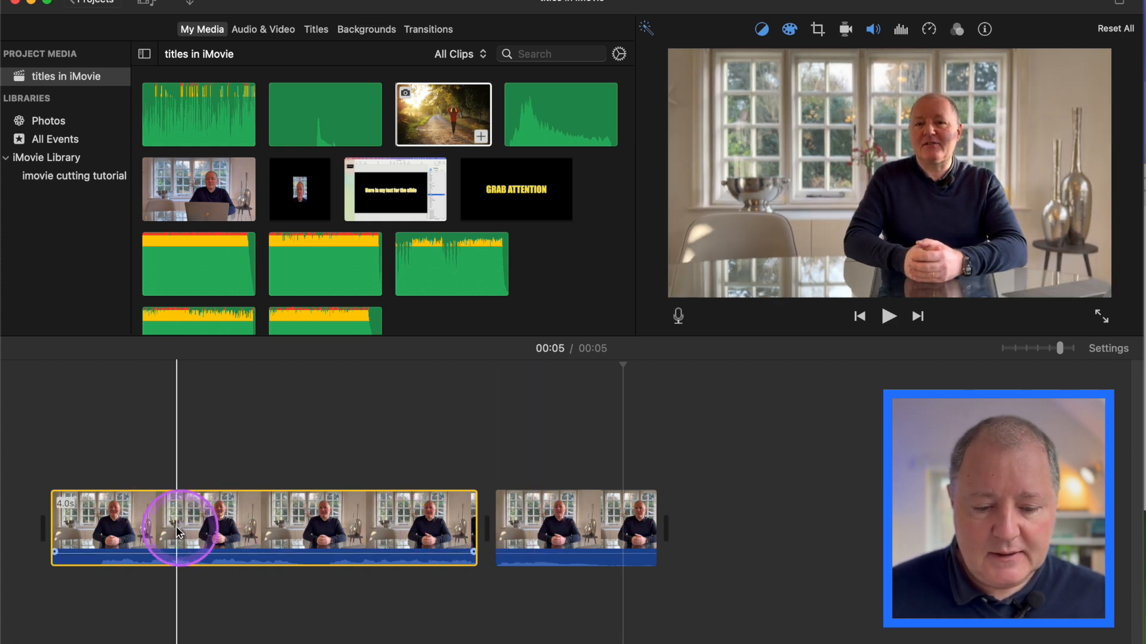
- Split the first clip at about 2 seconds and again slightly further on, and delete the roughly 0.3-second piece between
{"action": "left_click", "coordinate": [297, 531]}
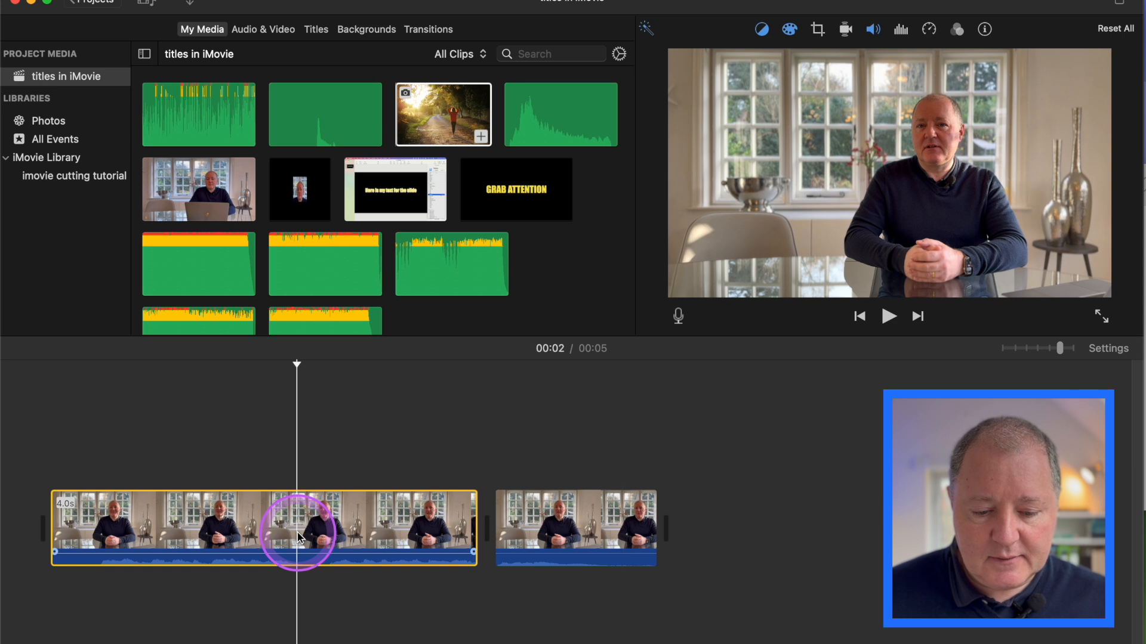
{"action": "key", "text": "super+b"}
{"action": "left_click", "coordinate": [329, 527]}
{"action": "key", "text": "super+b"}
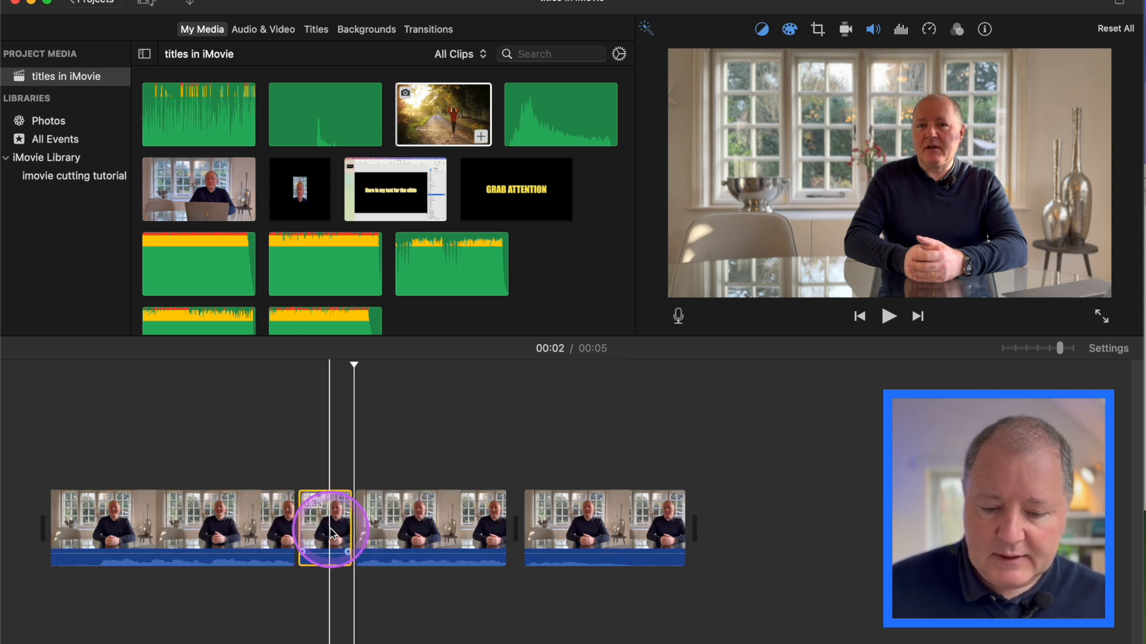
{"action": "key", "text": "Delete"}
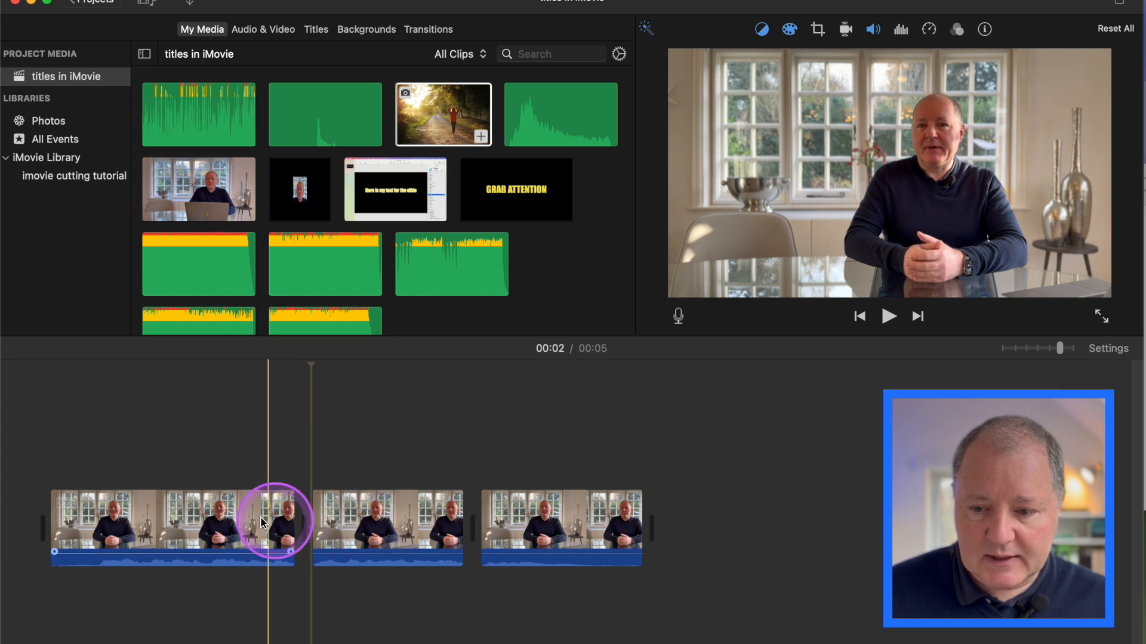
- Apply Crop to Fill to the middle clip with a frame slightly tighter than the full picture around the speaker
{"action": "left_click", "coordinate": [346, 519]}
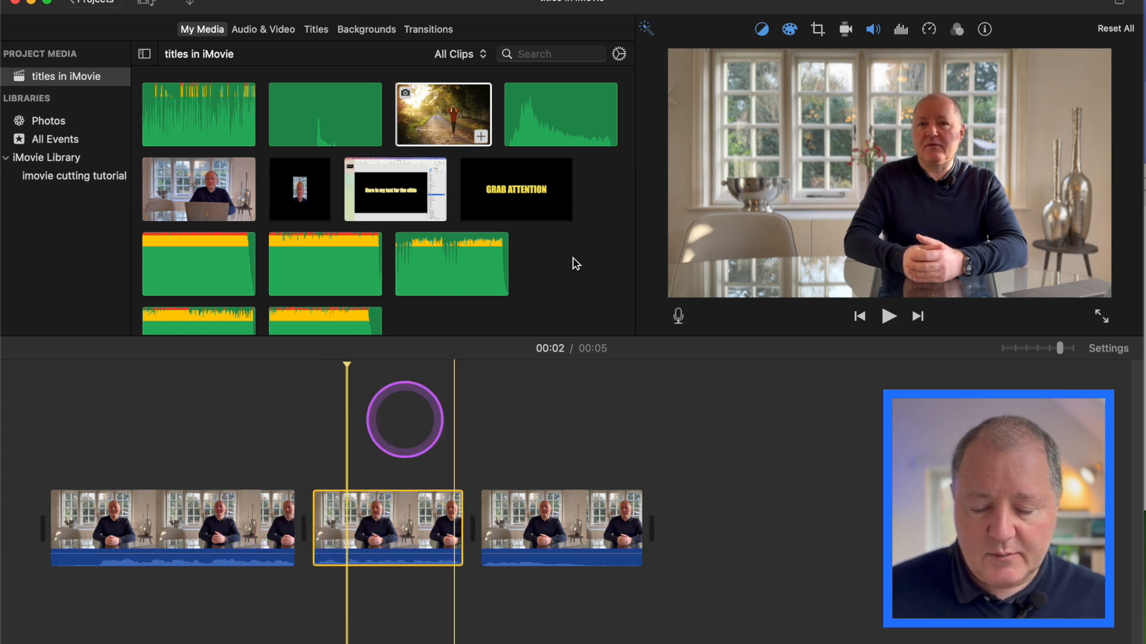
{"action": "left_click", "coordinate": [816, 29]}
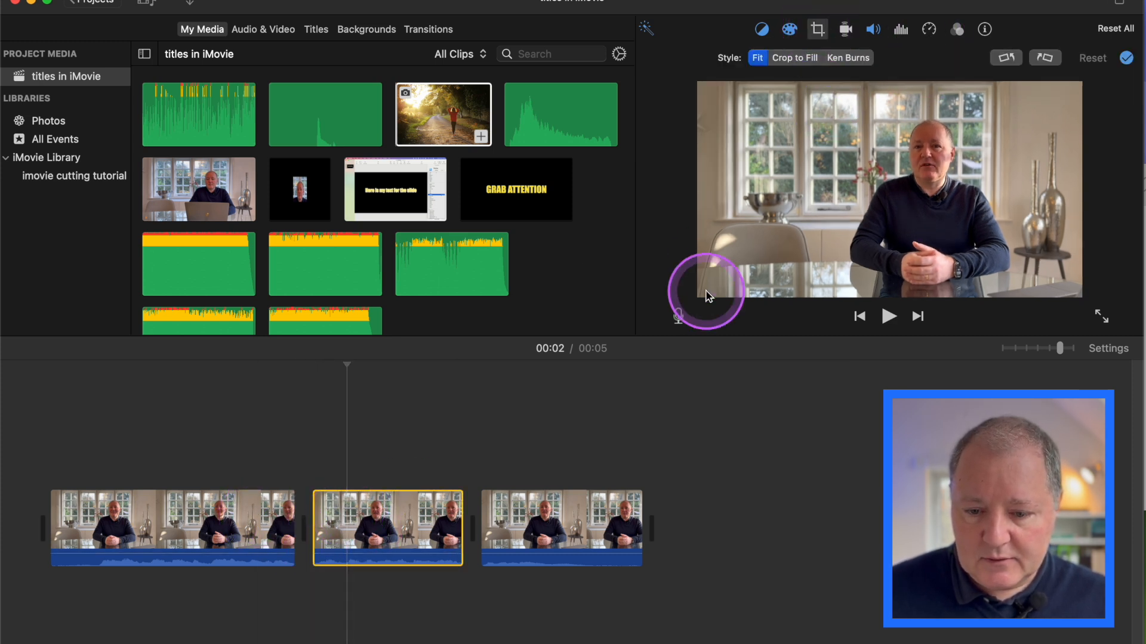
{"action": "left_click", "coordinate": [794, 57]}
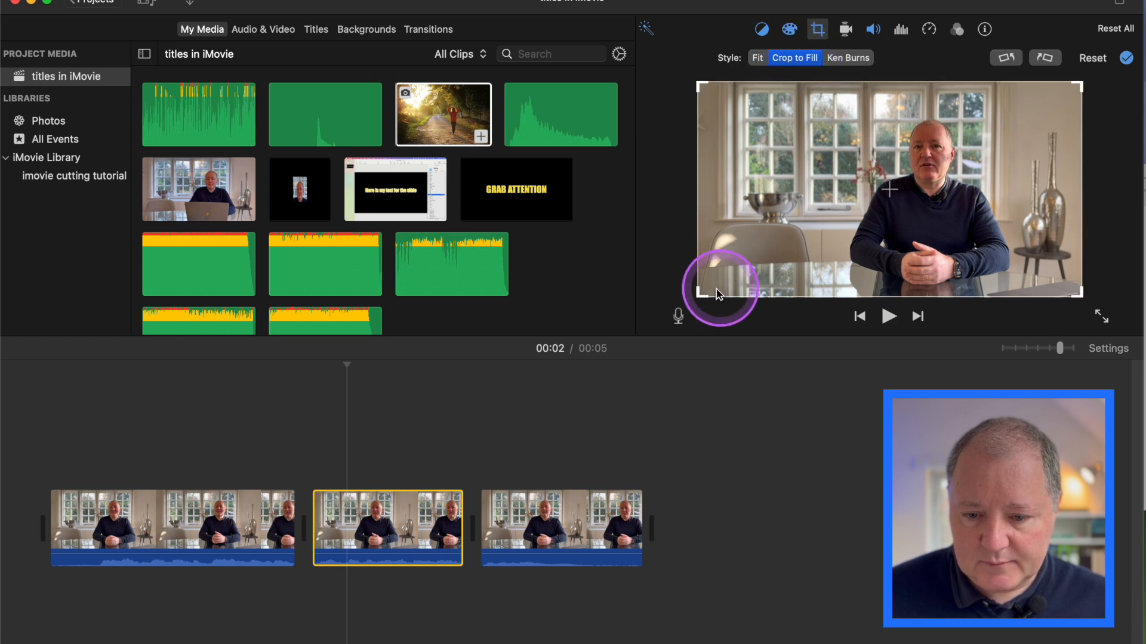
{"action": "left_click_drag", "start_coordinate": [698, 292], "coordinate": [713, 280]}
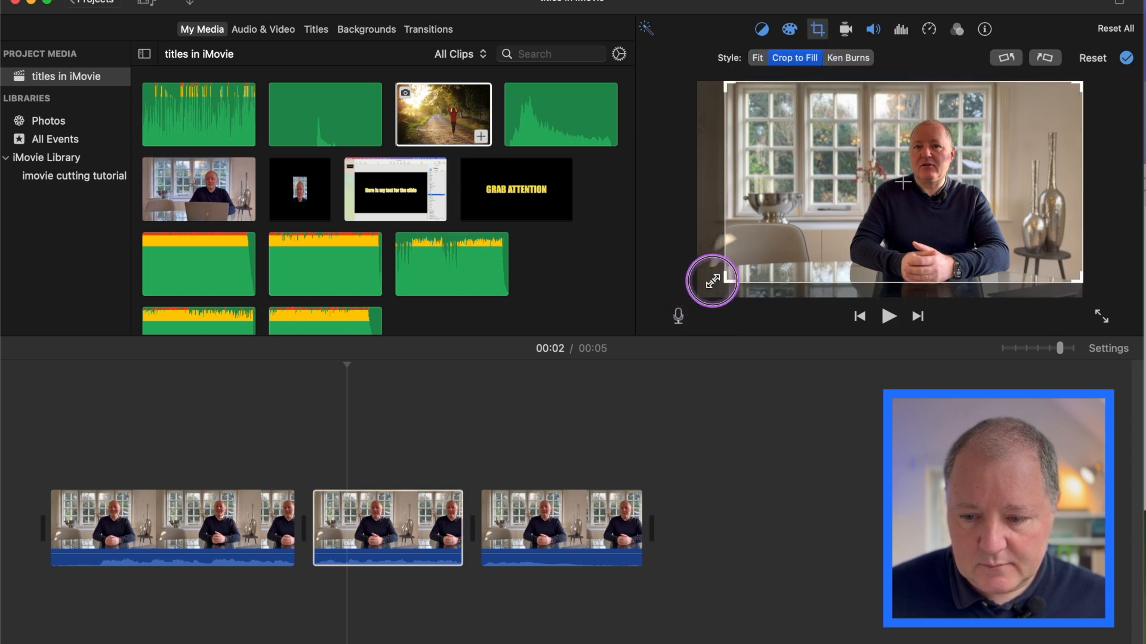
{"action": "mouse_move", "coordinate": [1081, 279]}
{"action": "left_mouse_down"}
{"action": "mouse_move", "coordinate": [1051, 274]}
{"action": "mouse_move", "coordinate": [1066, 281]}
{"action": "left_mouse_up"}
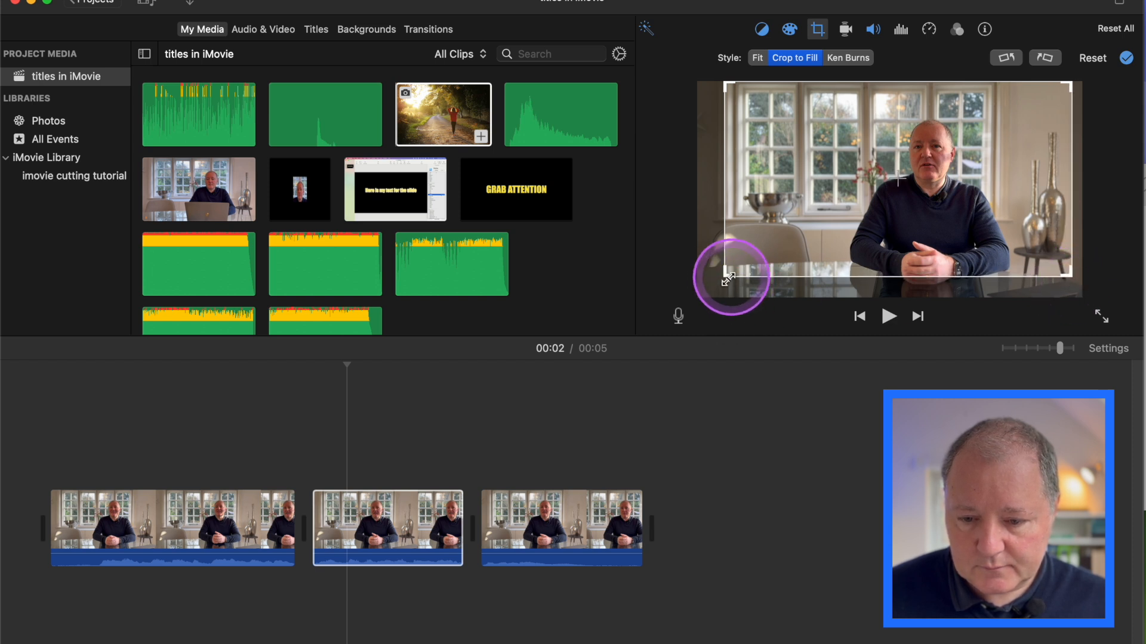
{"action": "left_click_drag", "start_coordinate": [725, 278], "coordinate": [699, 288]}
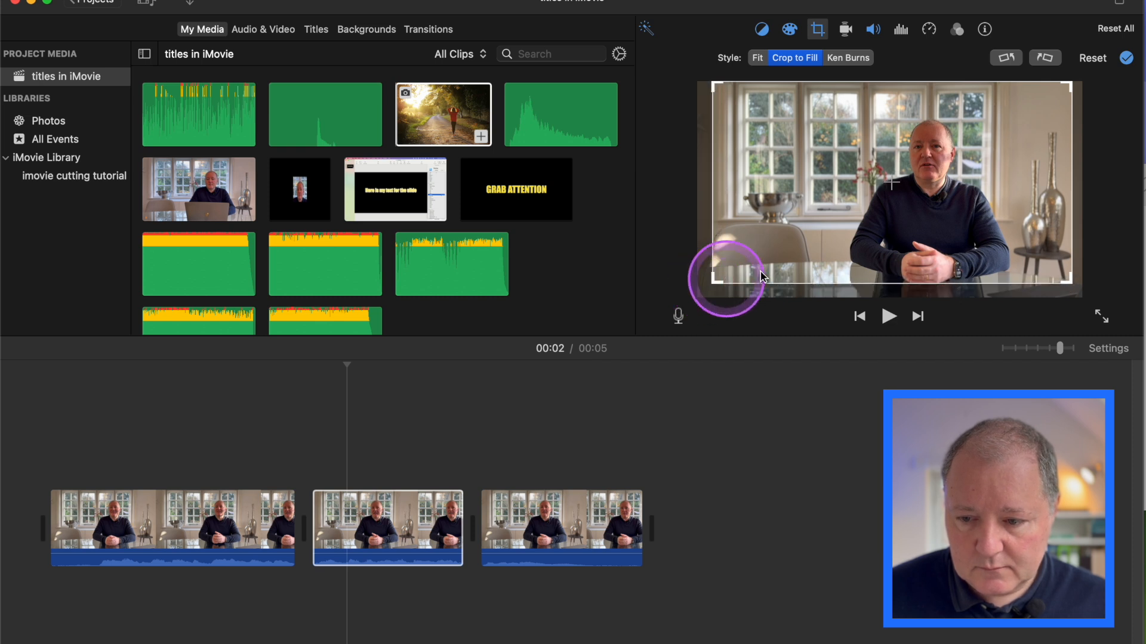
{"action": "left_click", "coordinate": [1126, 57]}
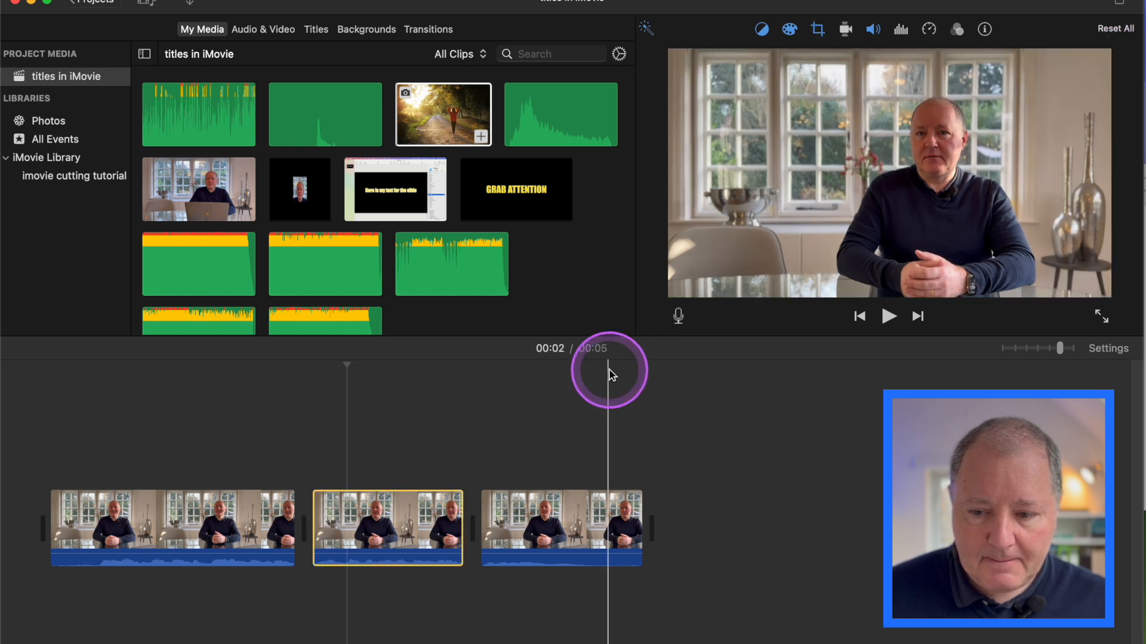
- Tighten the last clip's Crop to Fill frame a little more than the middle clip's, keeping the speaker in frame
{"action": "left_click", "coordinate": [520, 511]}
{"action": "left_click", "coordinate": [817, 33]}
{"action": "left_click_drag", "start_coordinate": [718, 281], "coordinate": [727, 272]}
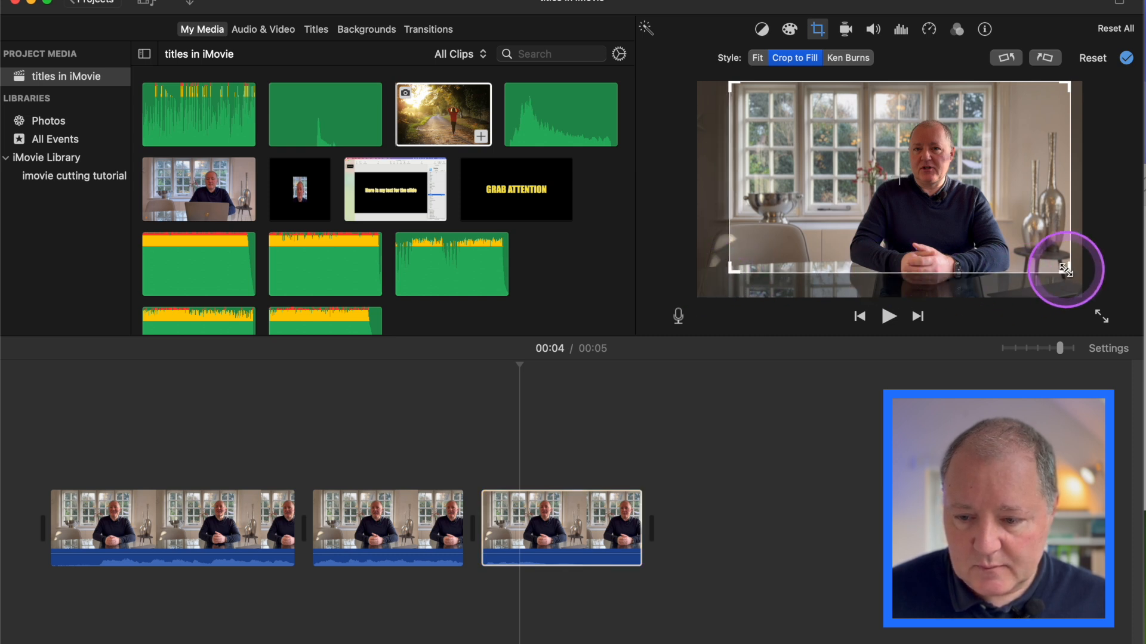
{"action": "left_click_drag", "start_coordinate": [1061, 266], "coordinate": [1053, 270]}
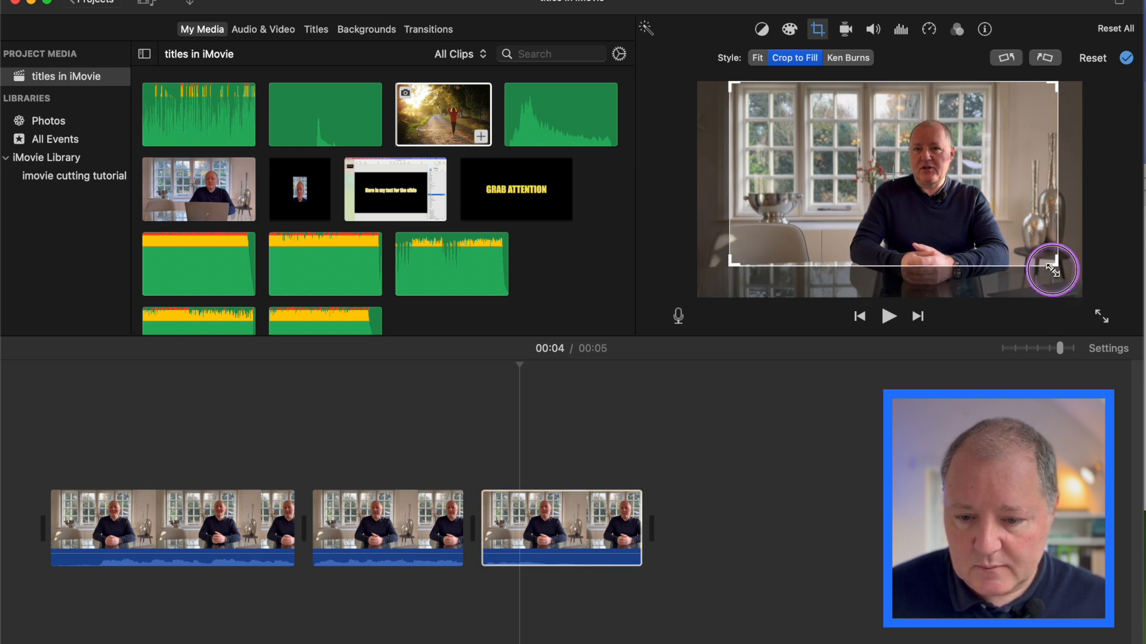
{"action": "left_click", "coordinate": [1127, 59]}
{"action": "left_click", "coordinate": [534, 524]}
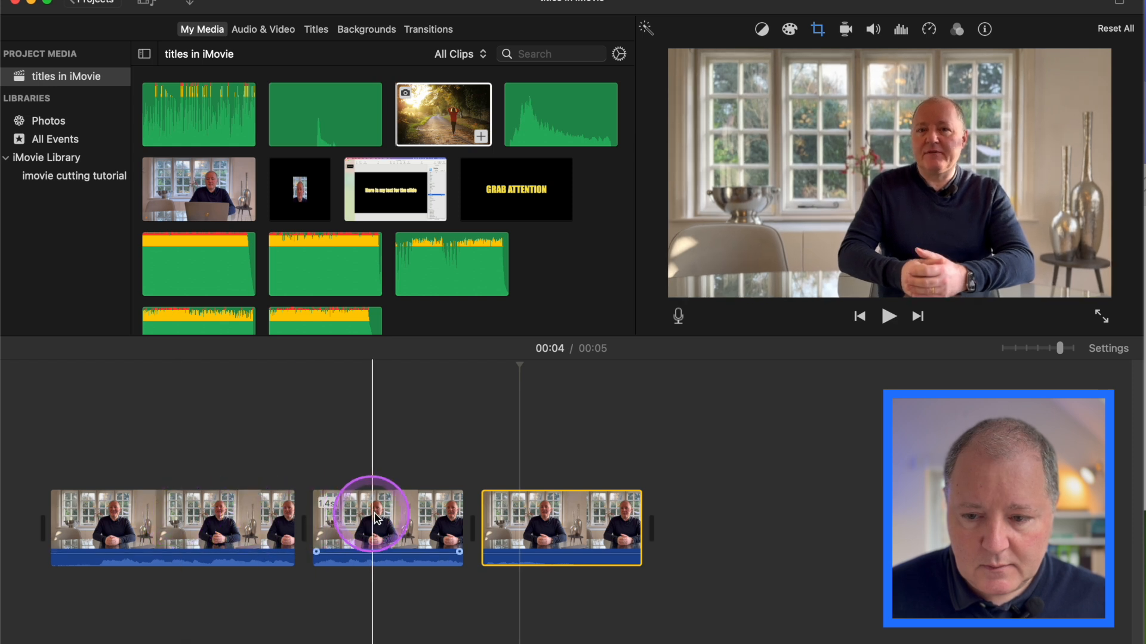
- Play twice from within the first clip across the cuts to judge the progressively tighter crops
{"action": "left_click", "coordinate": [260, 529]}
{"action": "key", "text": "space"}
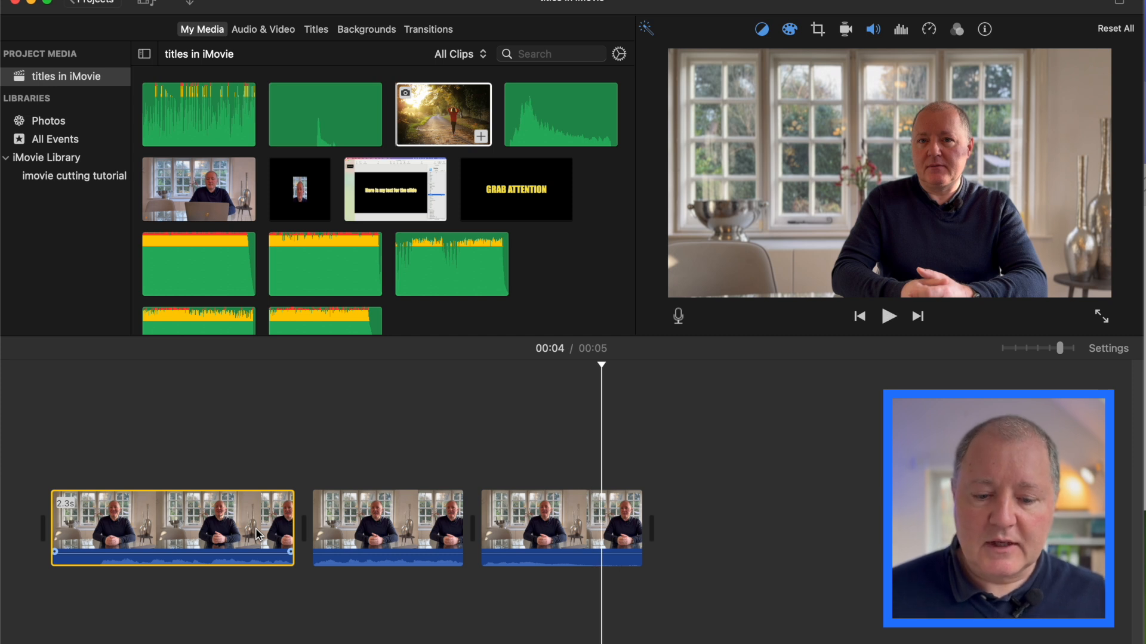
{"action": "left_click", "coordinate": [216, 520]}
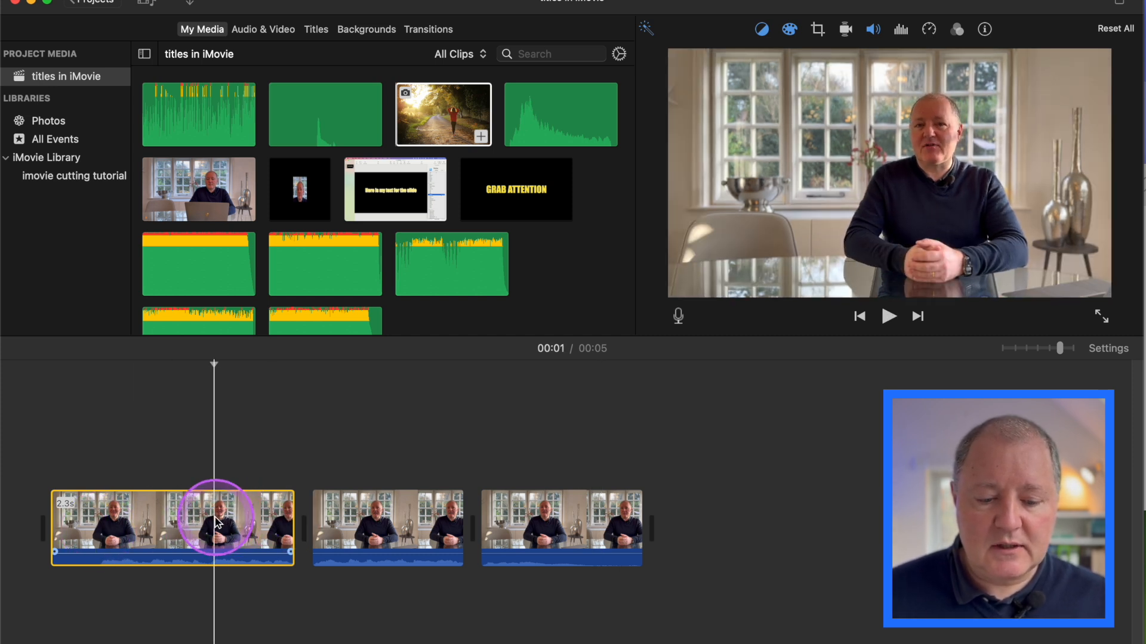
{"action": "key", "text": "space"}
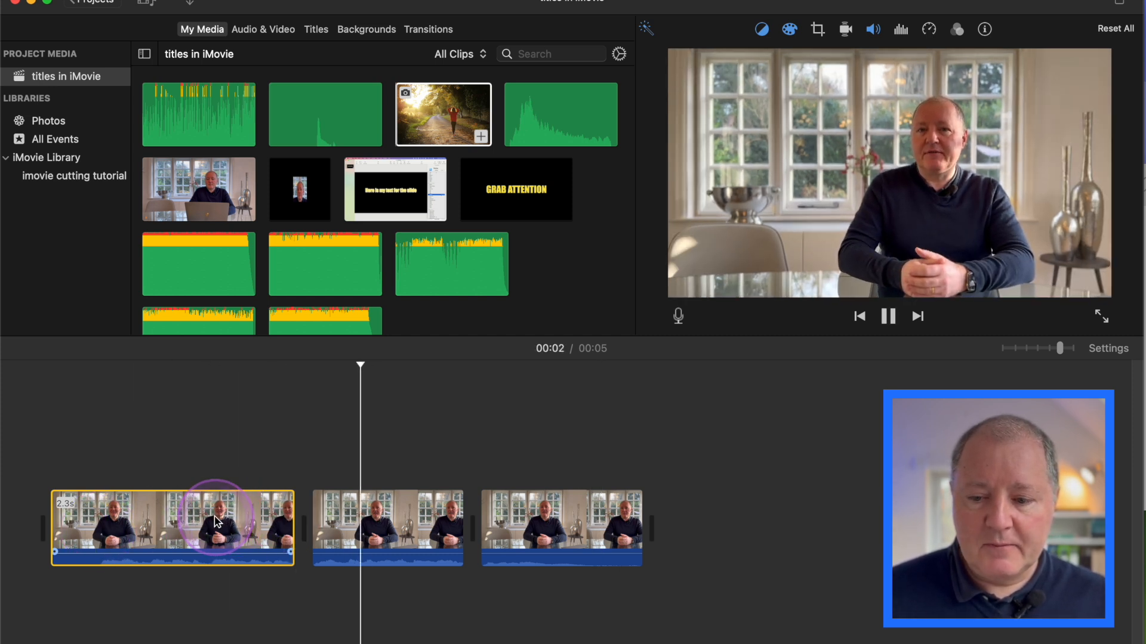